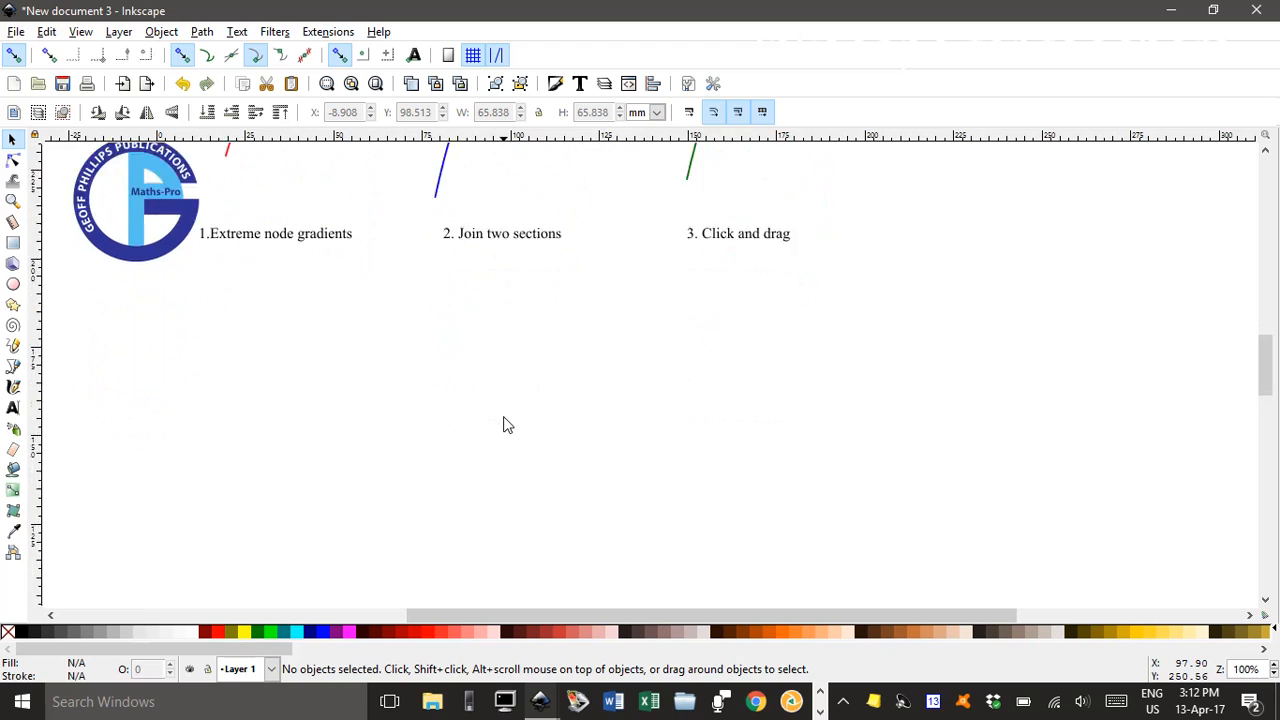
Step: Draw a straight two-node line about 87 mm long, rising at 45°, in the empty area below the labelled examples
click(12, 366)
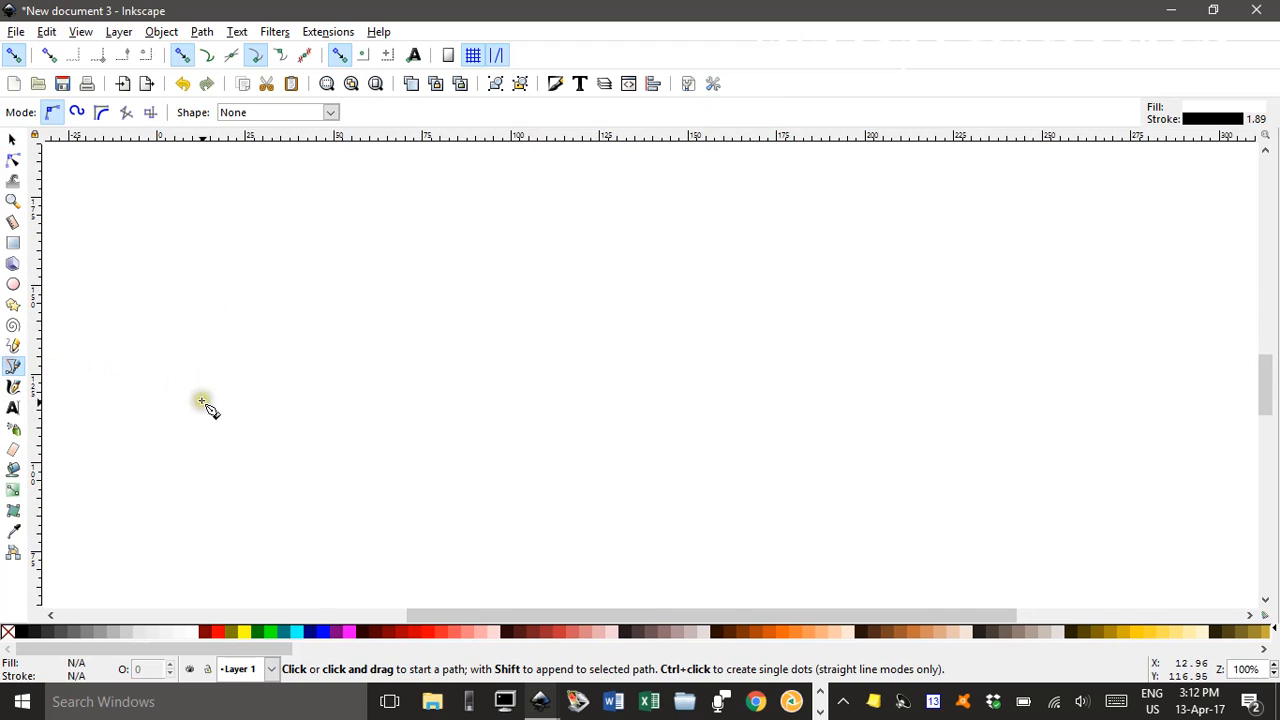
click(157, 474)
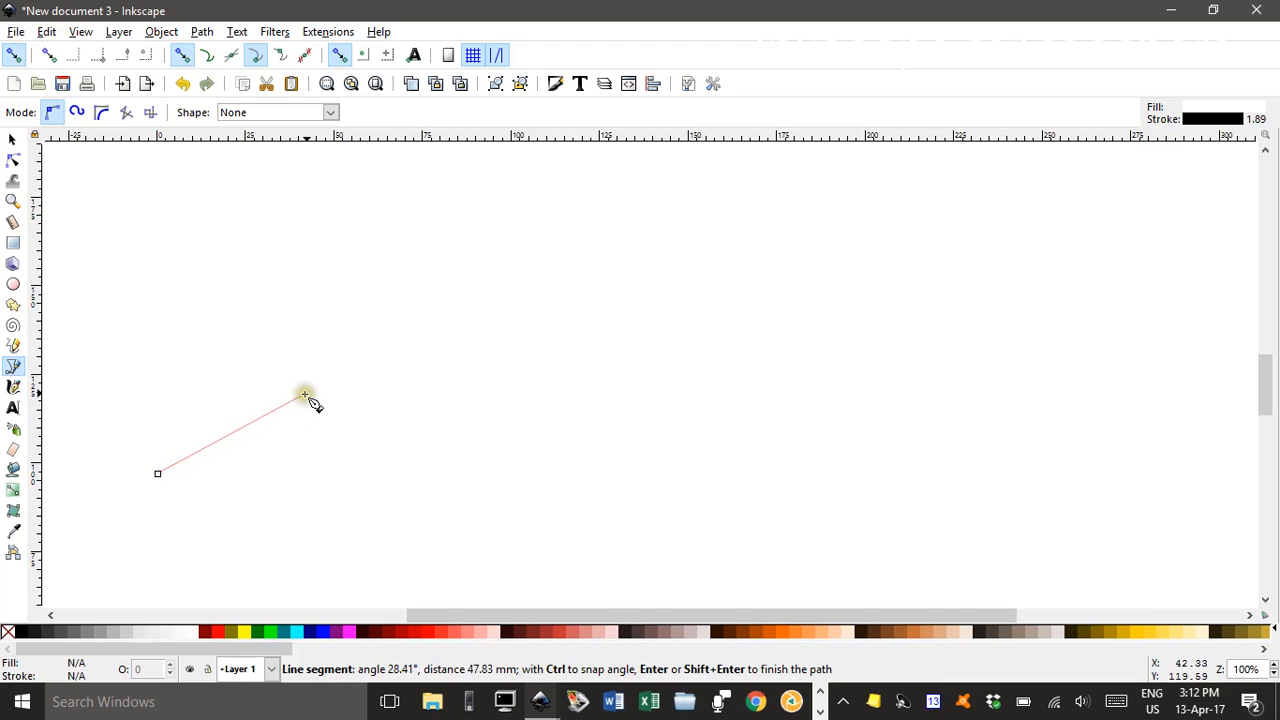
click(381, 262)
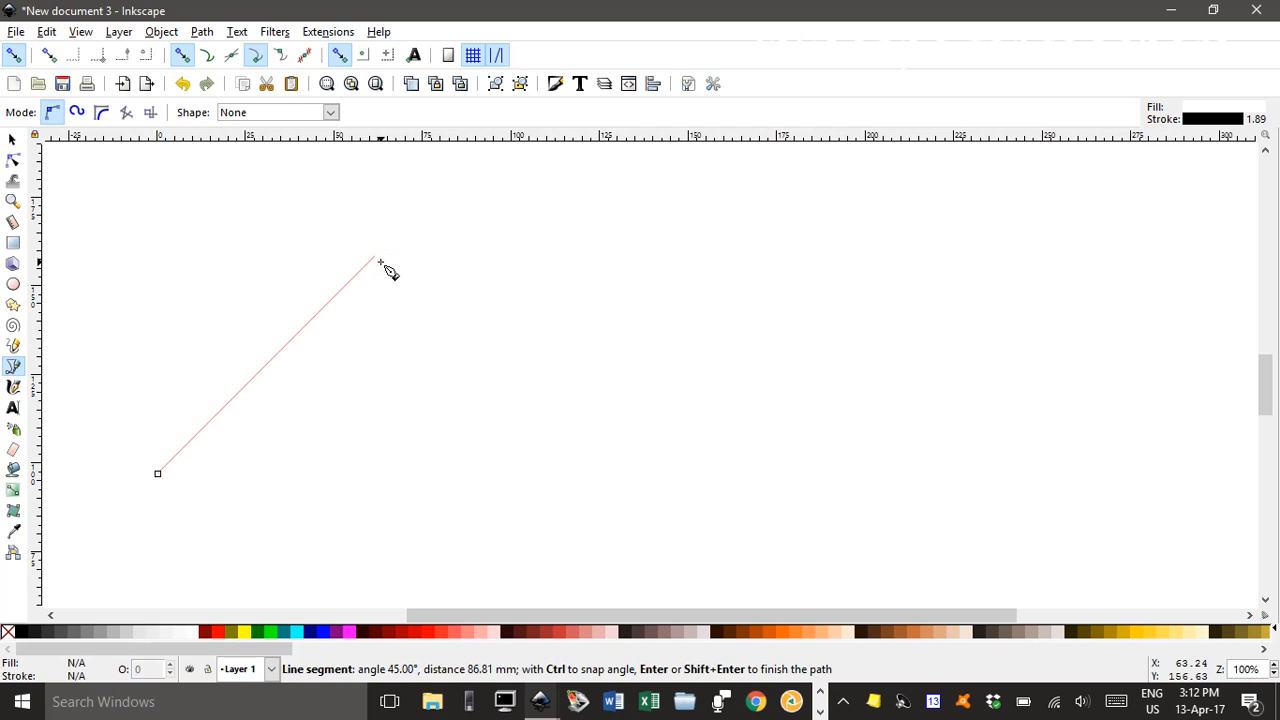
right_click(380, 262)
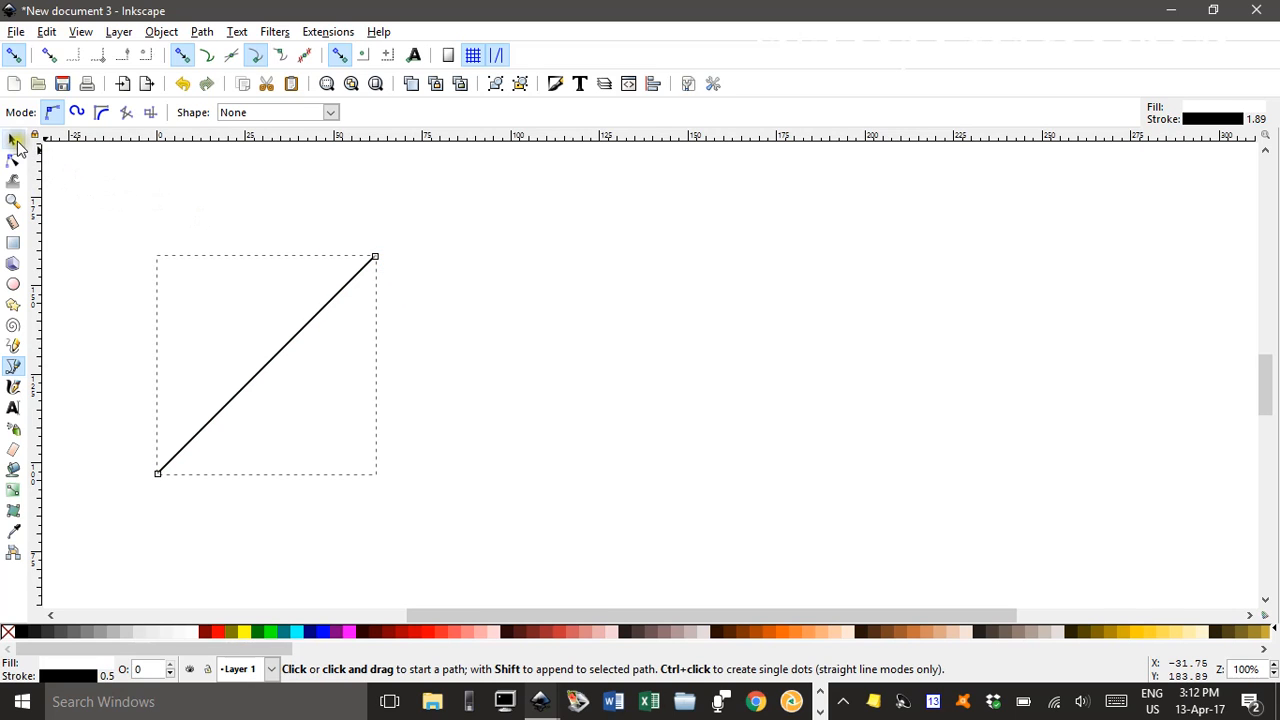
Step: Bend the straight line downward into a curve and move its lower-left end node to about X -11.4, Y 47.9 mm
click(13, 160)
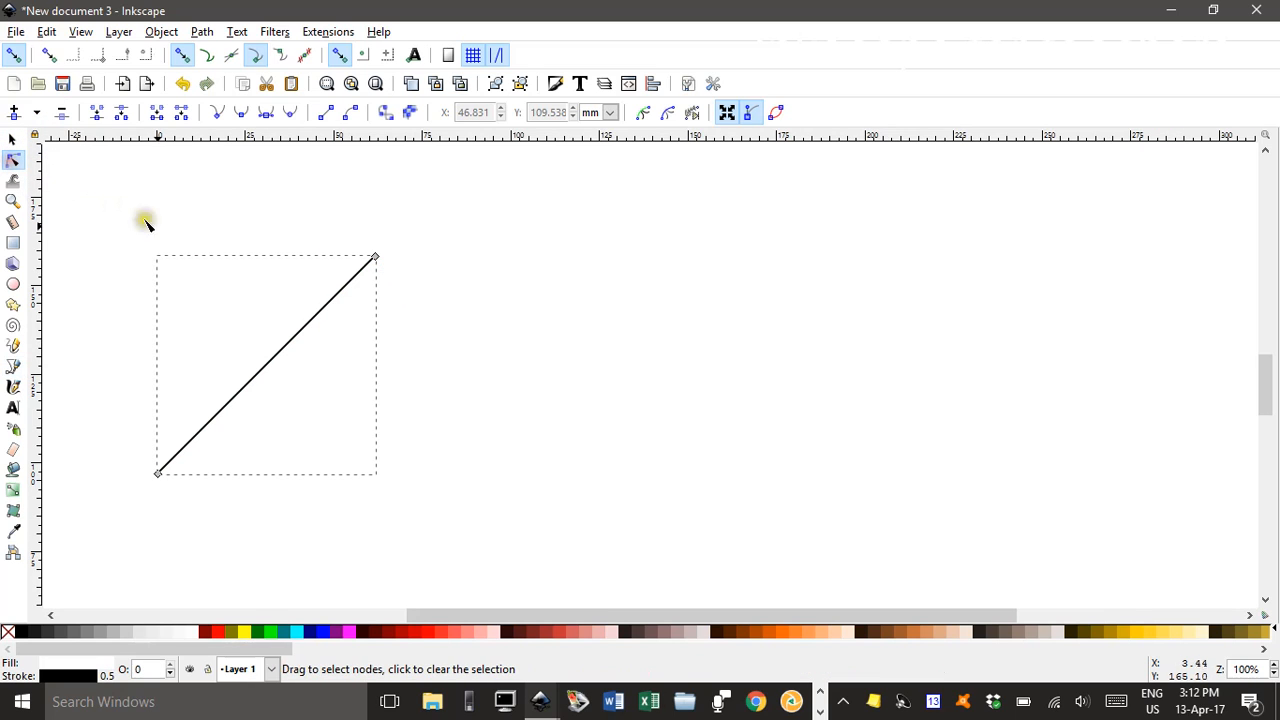
drag(311, 323, 306, 515)
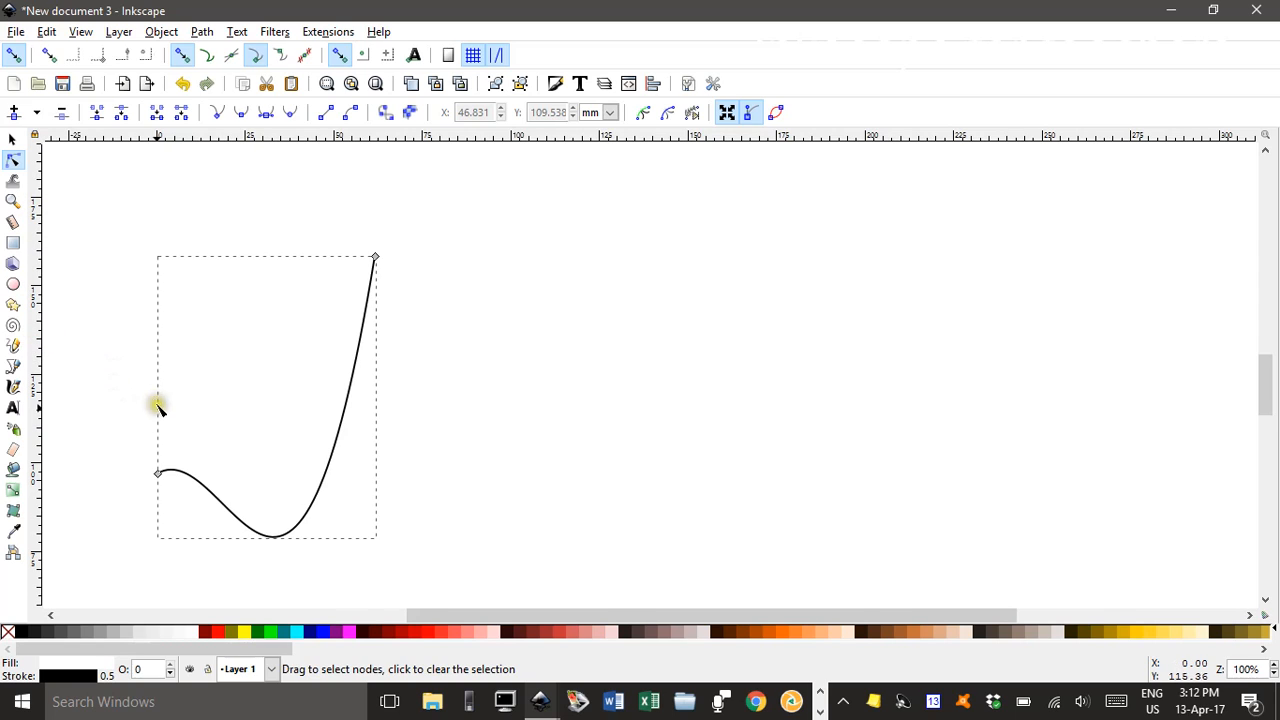
click(158, 476)
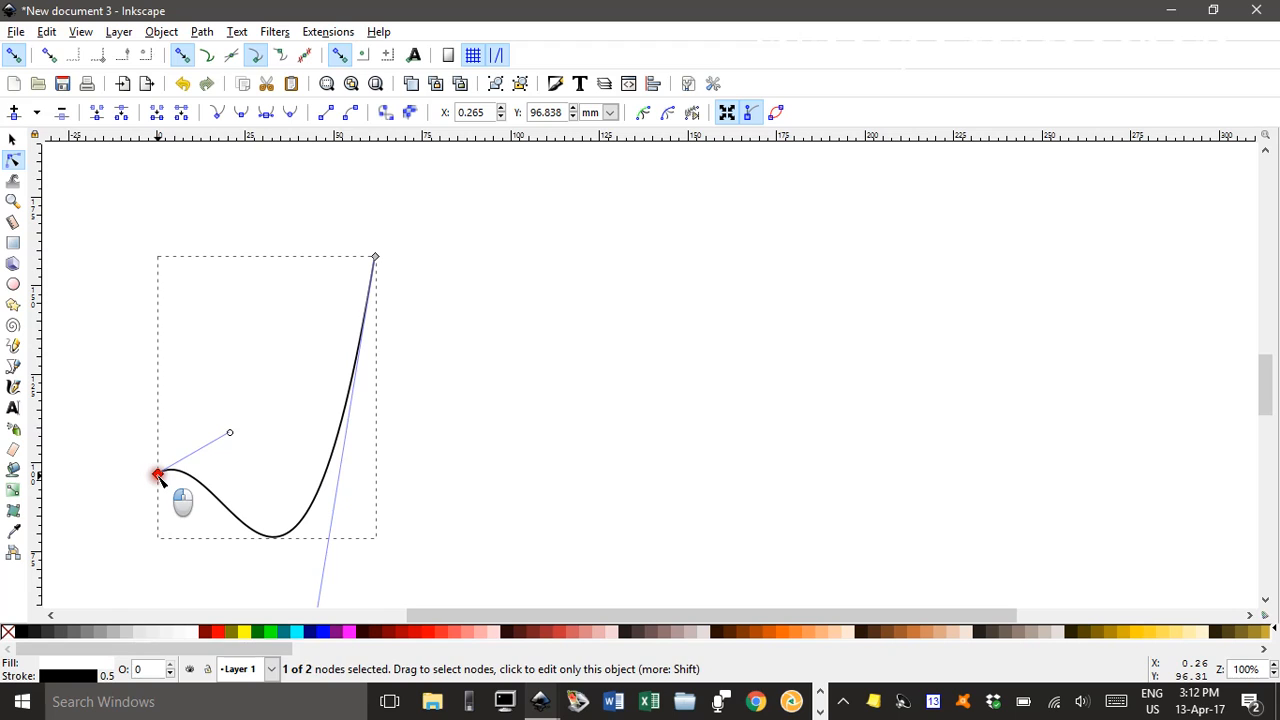
scroll(385, 496, down, 4)
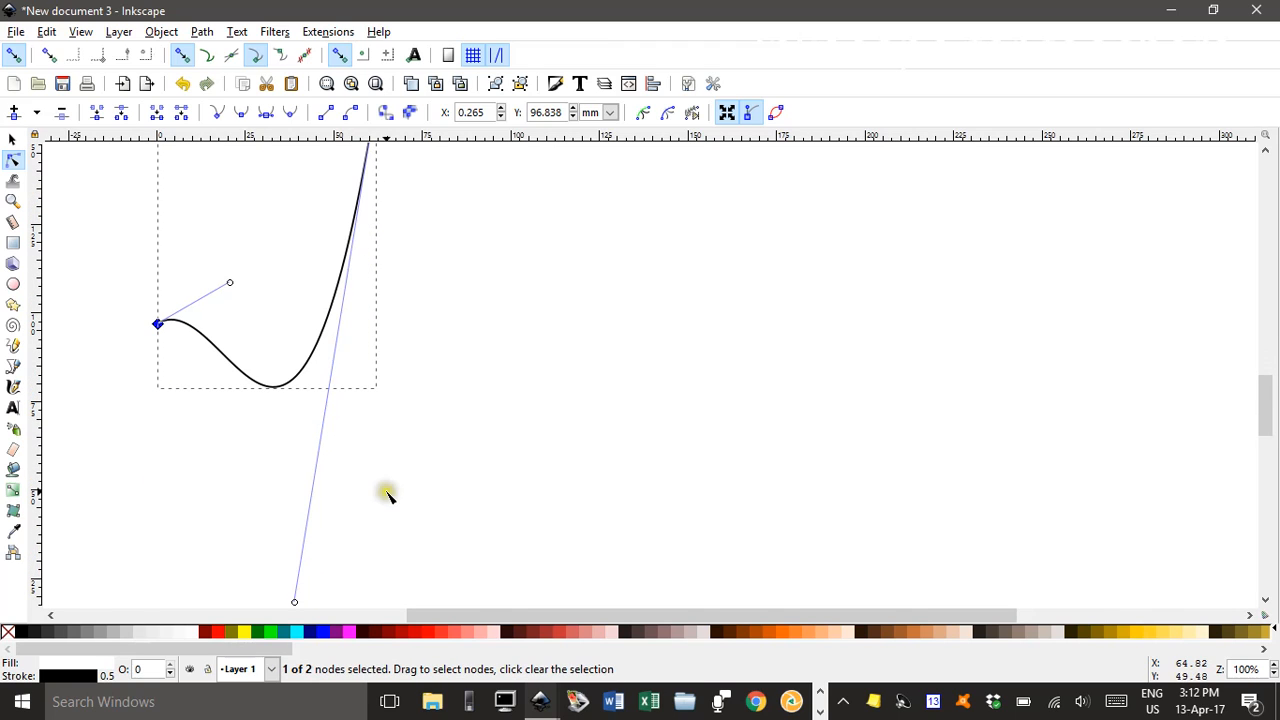
scroll(366, 466, up, 1)
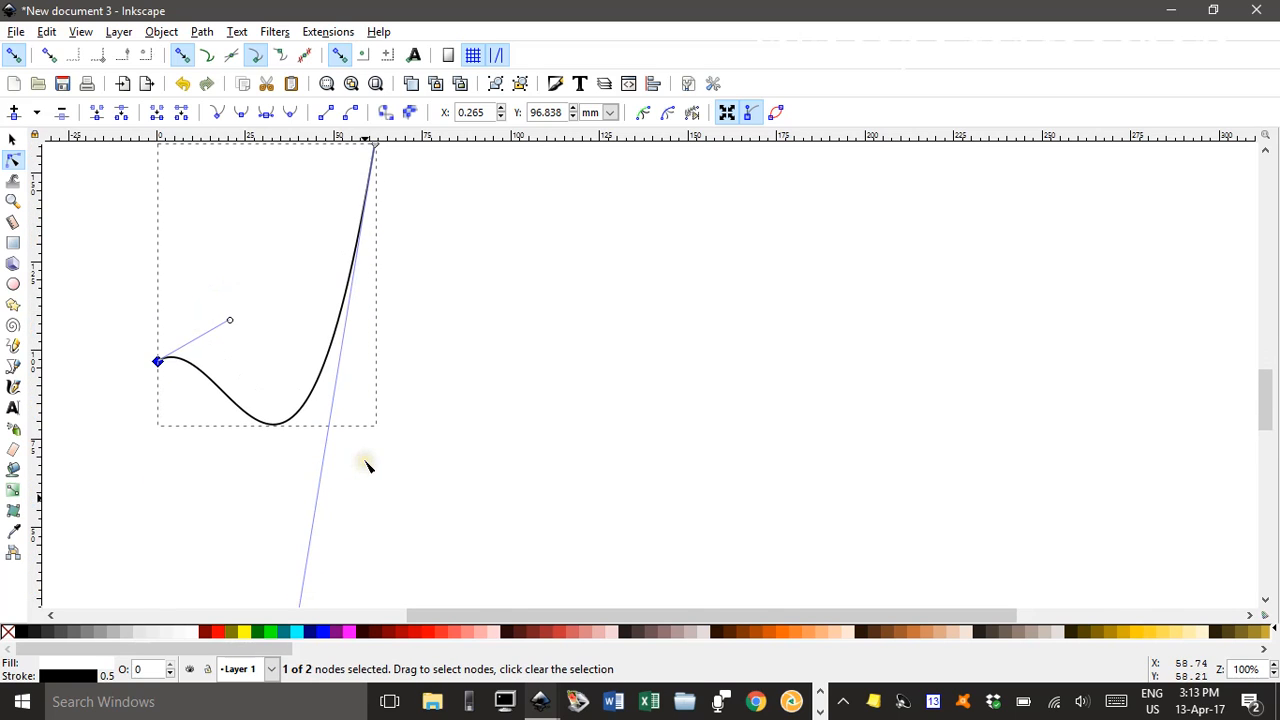
drag(158, 364, 114, 535)
Step: Stretch the lower-left node's handle steeply upward to shape a cubic curve with a hump and a dip, and deselect the curve
drag(188, 494, 151, 150)
scroll(267, 258, down, 3)
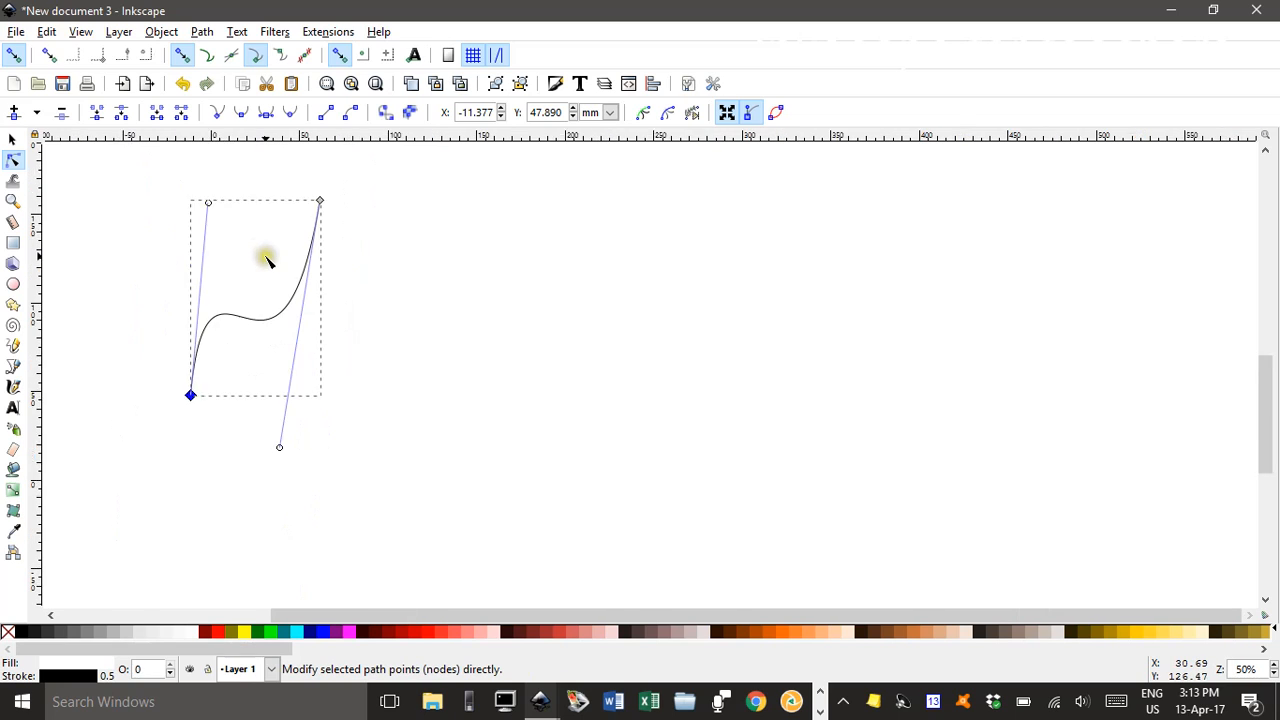
drag(227, 218, 240, 143)
click(231, 194)
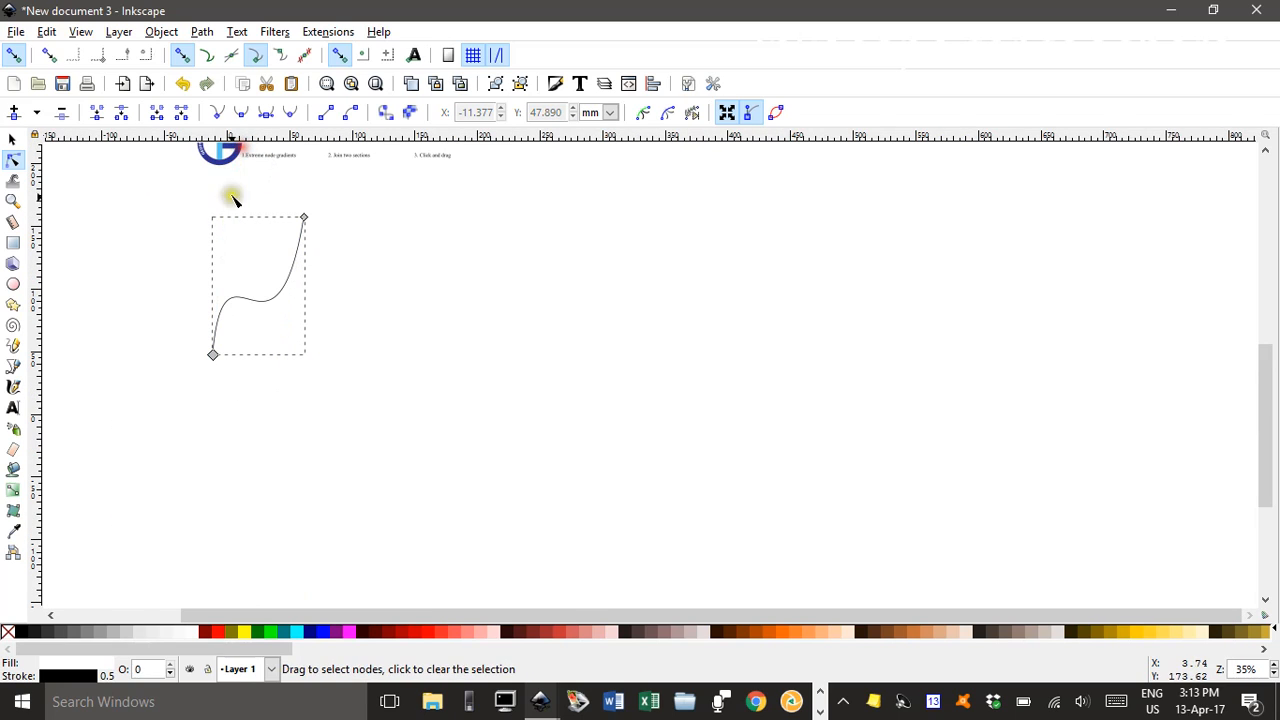
click(212, 356)
drag(226, 212, 249, 130)
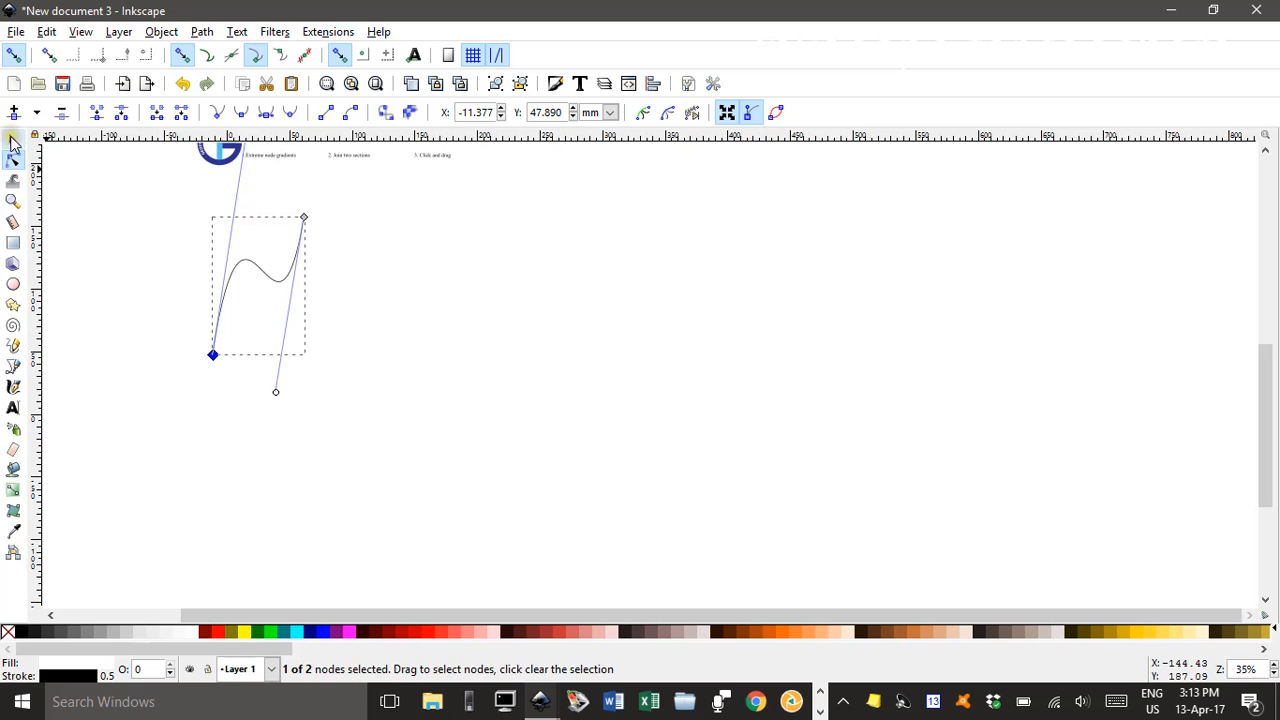
click(12, 141)
scroll(313, 335, up, 3)
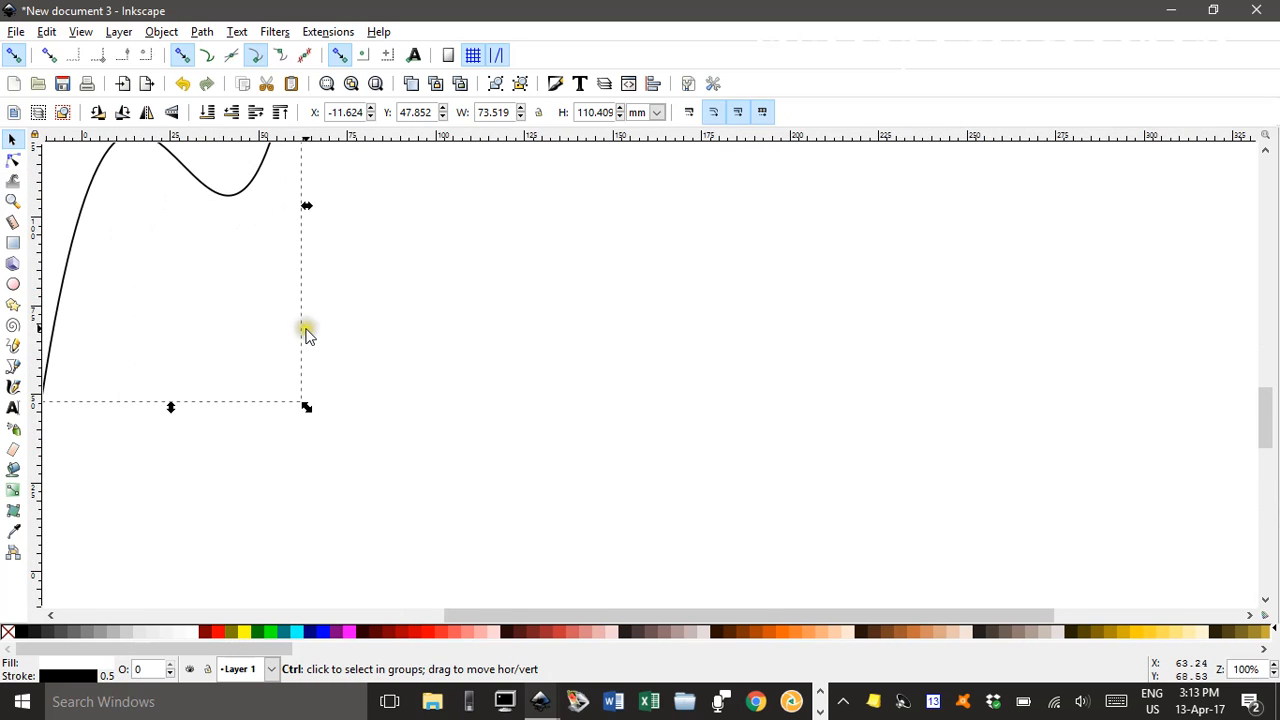
scroll(314, 349, up, 4)
scroll(340, 420, left, 2)
drag(370, 479, 377, 471)
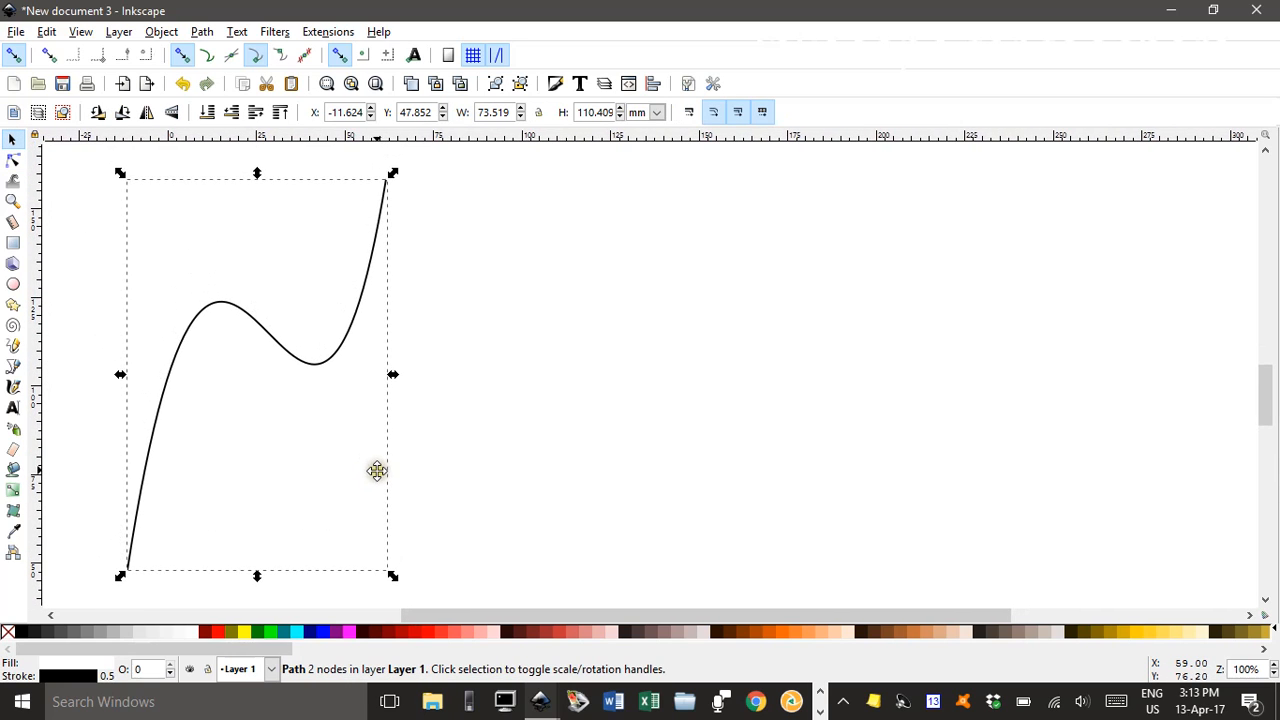
click(481, 427)
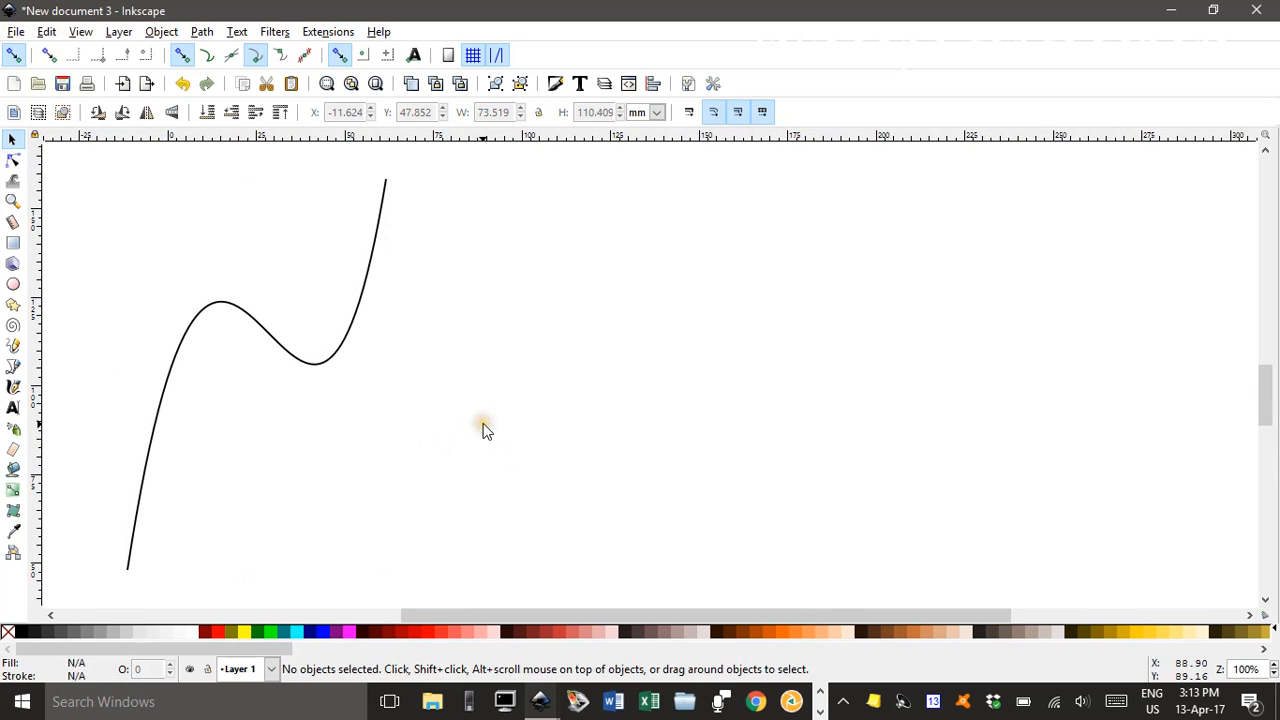
Step: Display the curve's end-node handles and compare their slopes
click(318, 370)
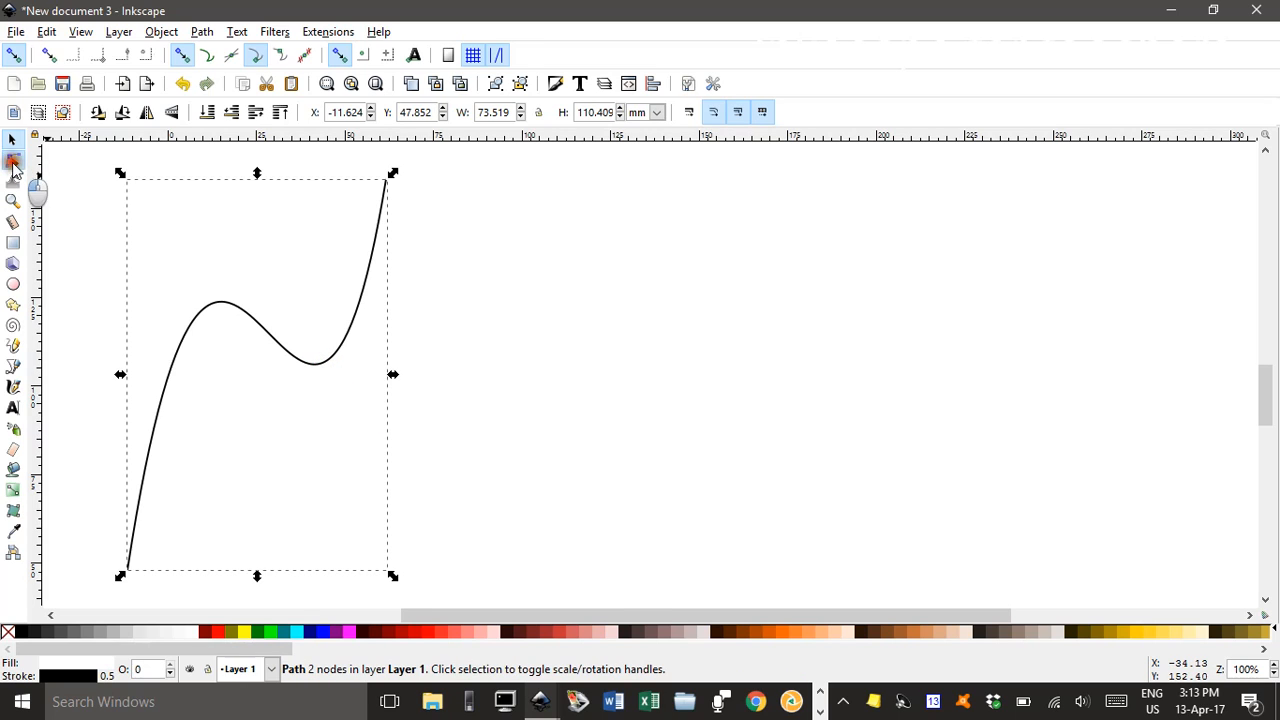
click(13, 162)
click(128, 568)
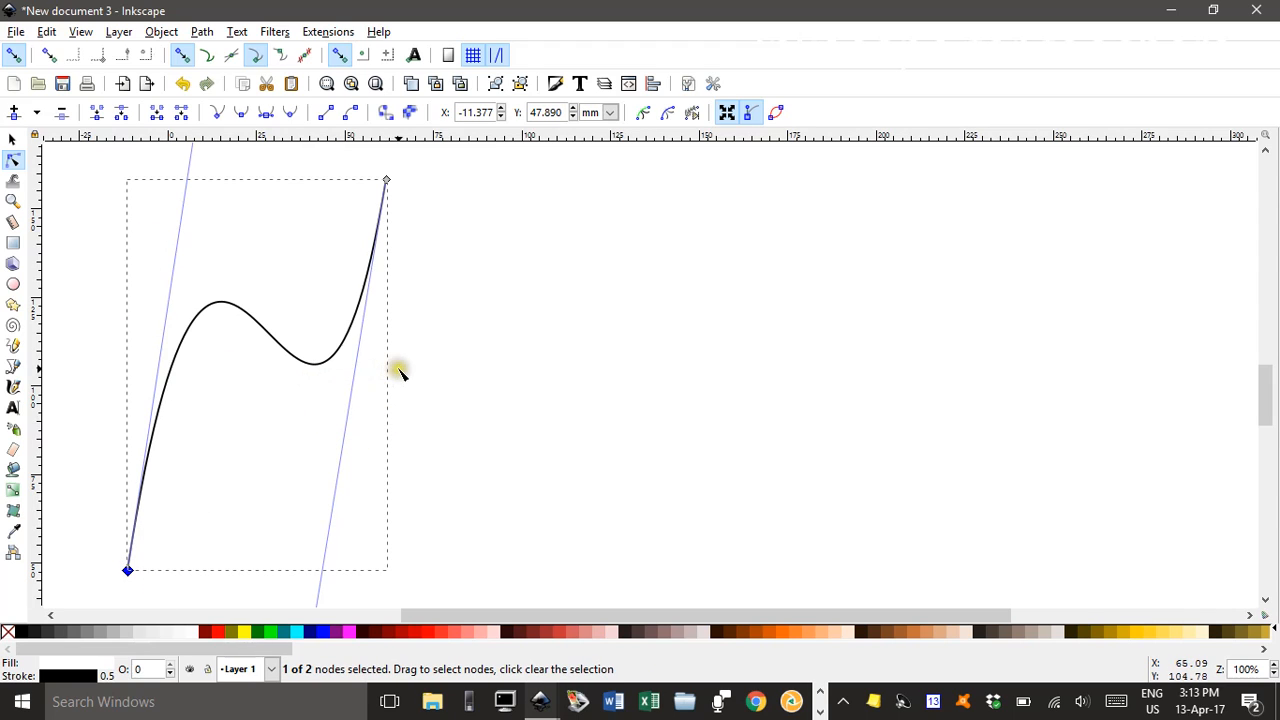
scroll(399, 371, down, 2)
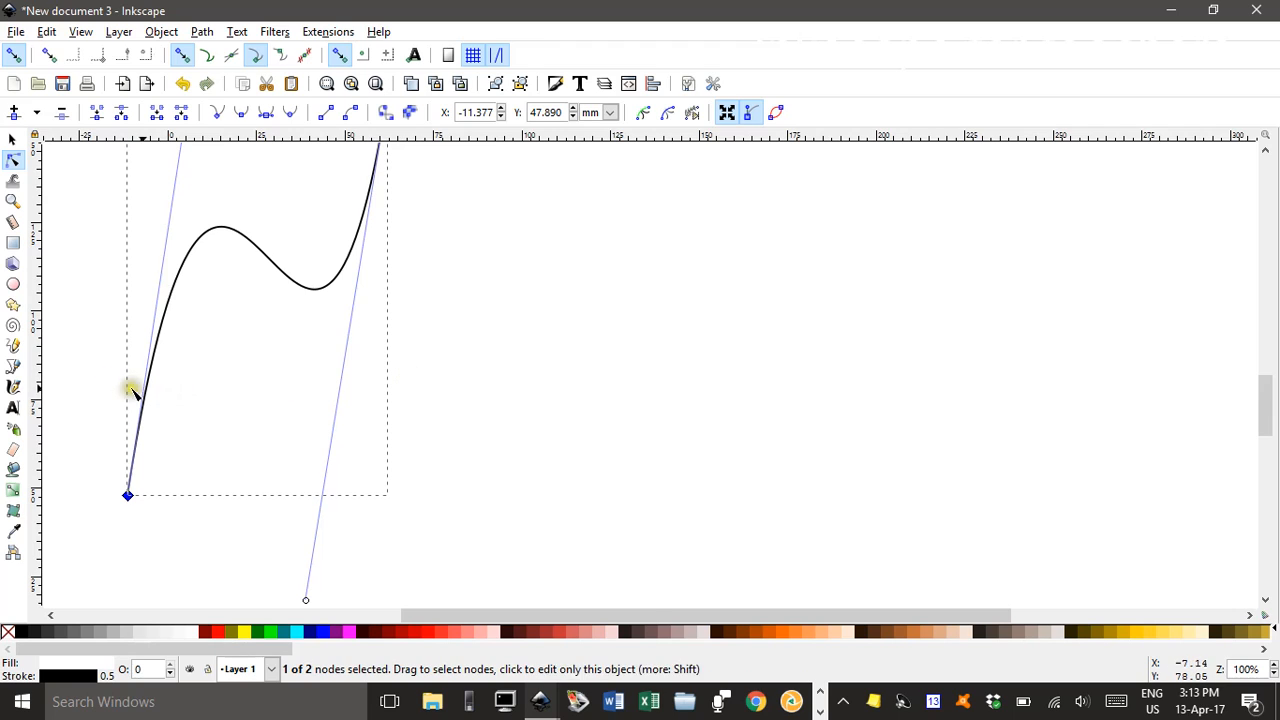
click(12, 141)
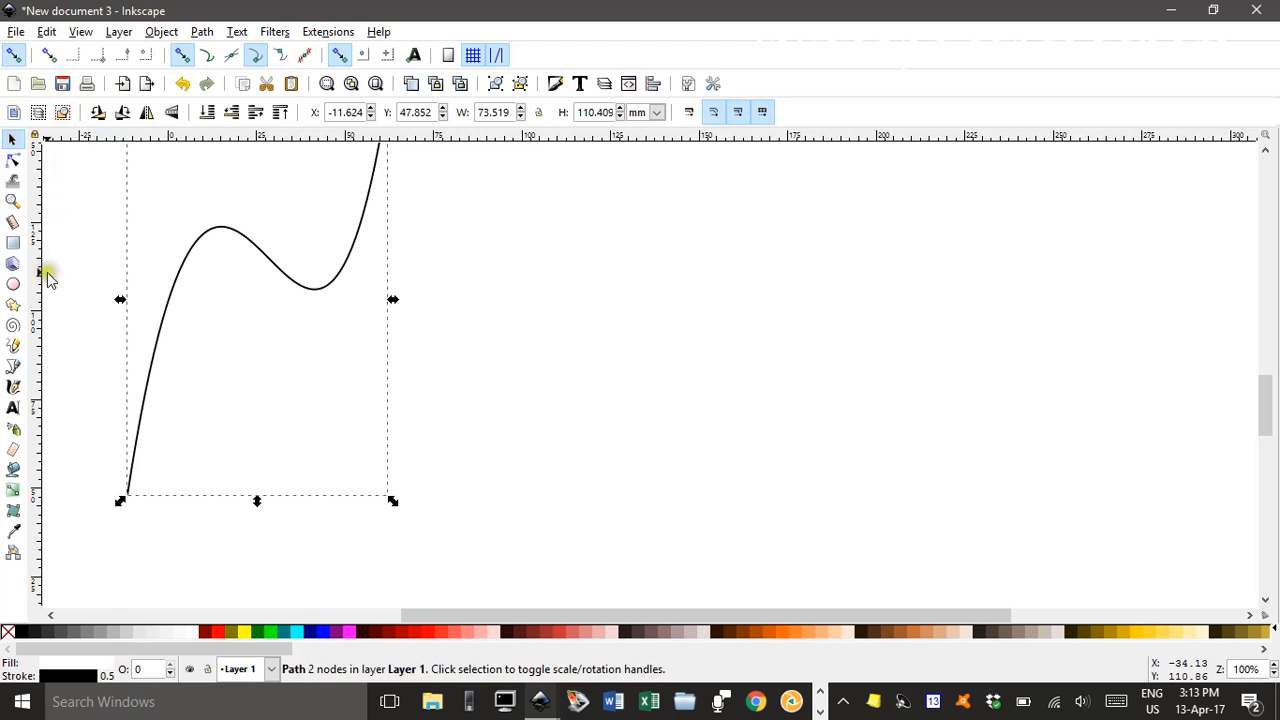
Step: Draw a rectangle about 30 mm wide and 44 mm high over the lower-left end of the curve
click(12, 241)
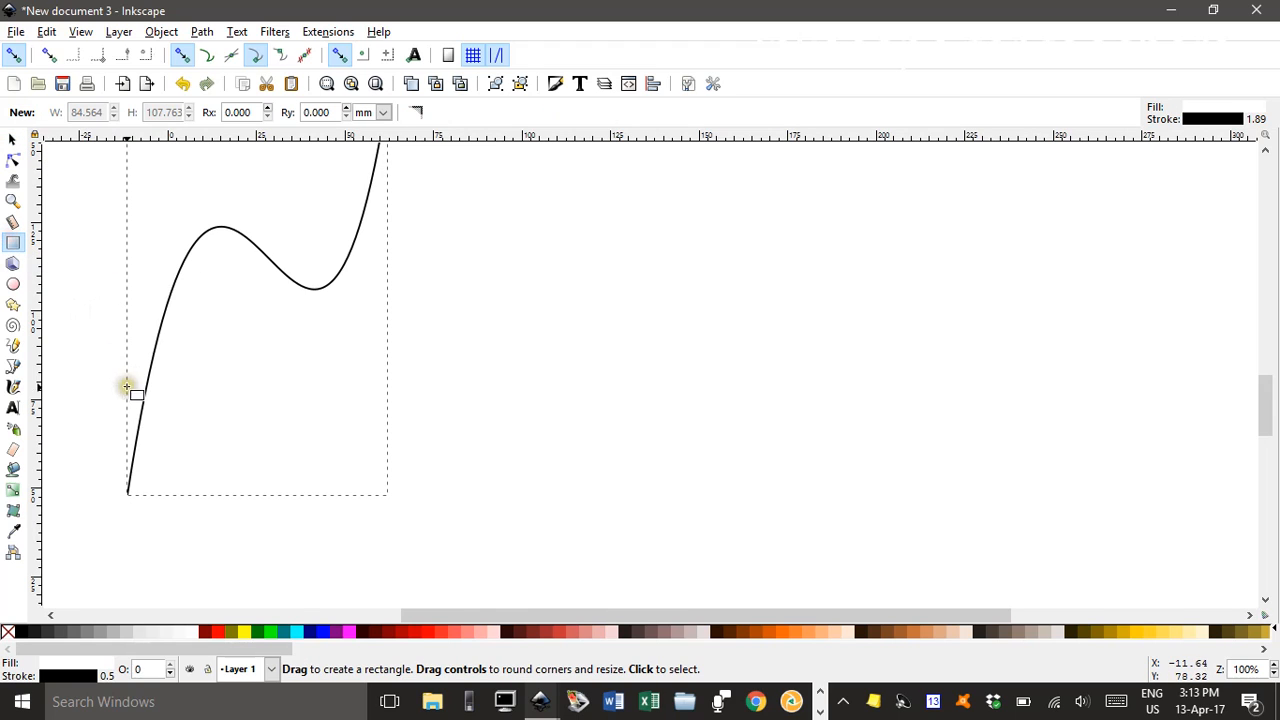
drag(98, 381, 205, 534)
scroll(296, 368, up, 2)
scroll(296, 368, down, 2)
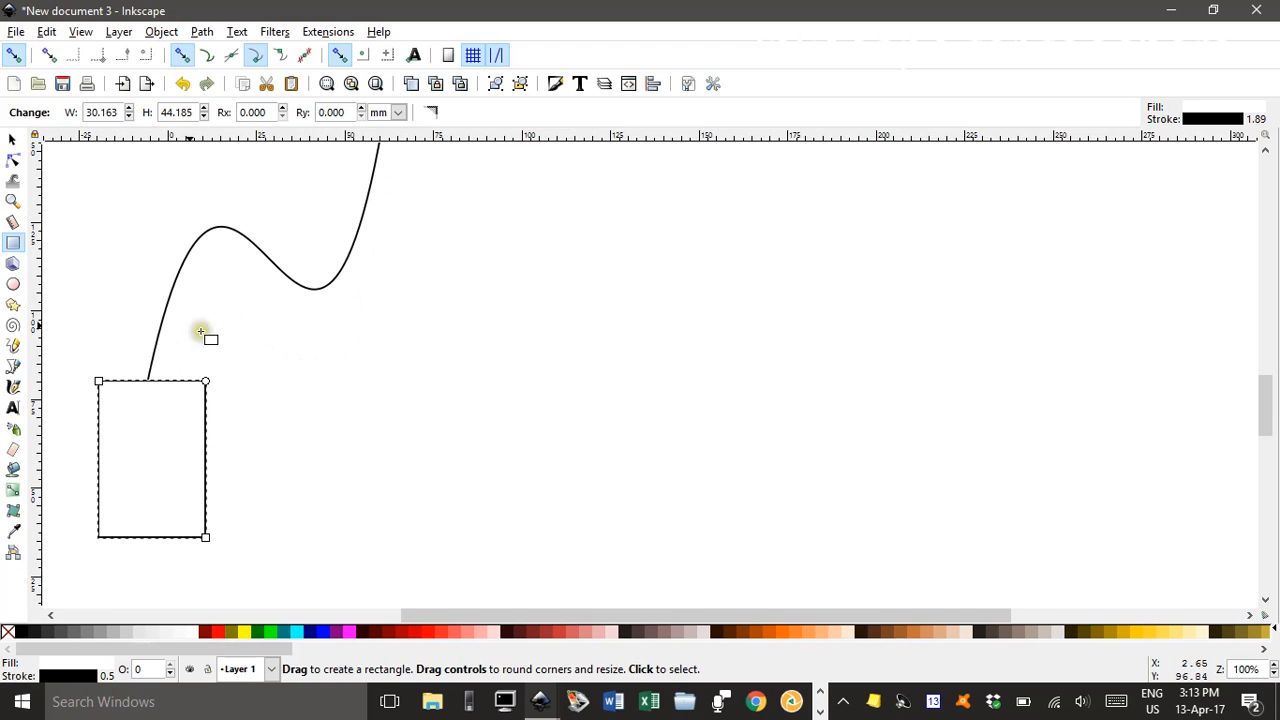
Step: Split the cubic curve at the rectangle's edge with Cut Path, using the rectangle as the cutter
click(12, 143)
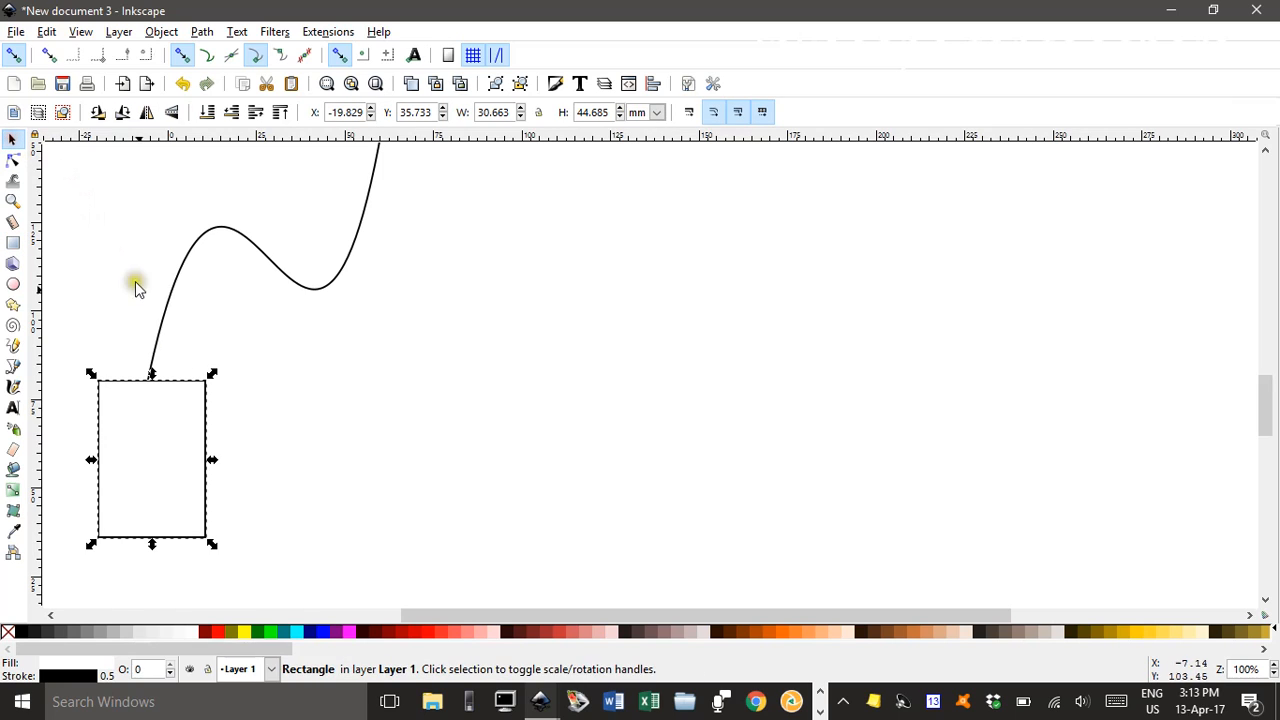
shift+click(210, 238)
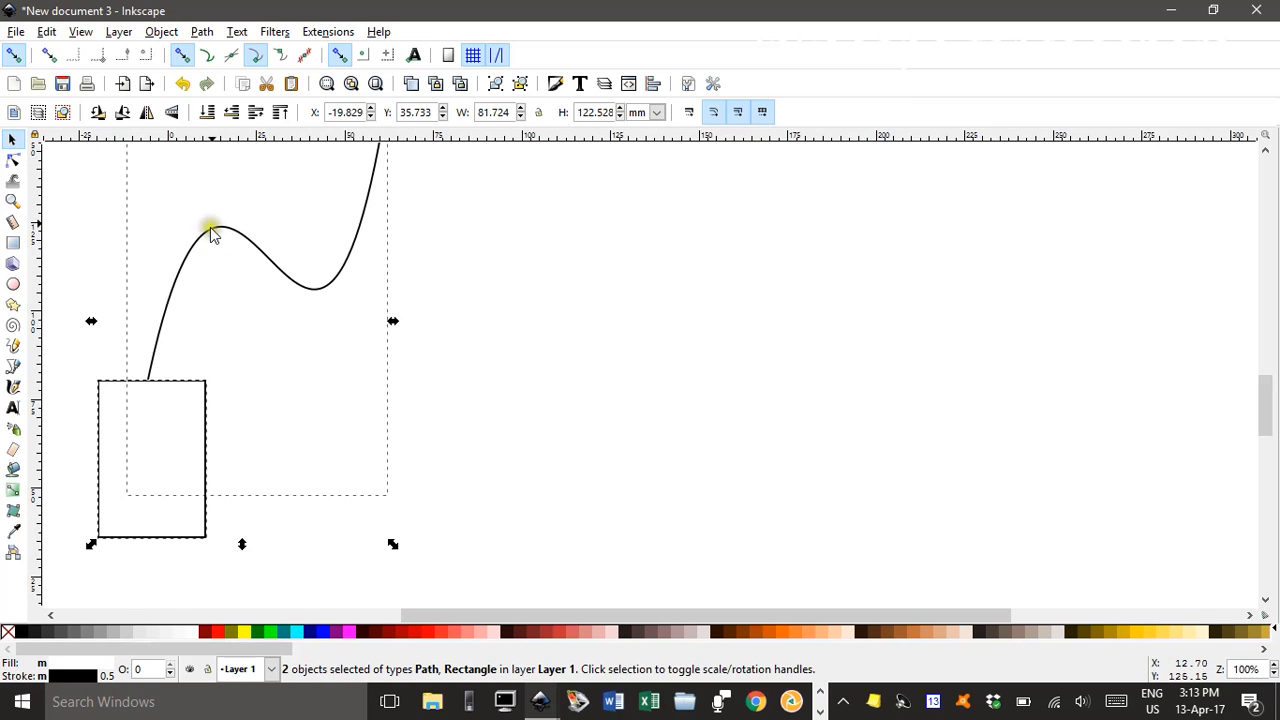
click(203, 32)
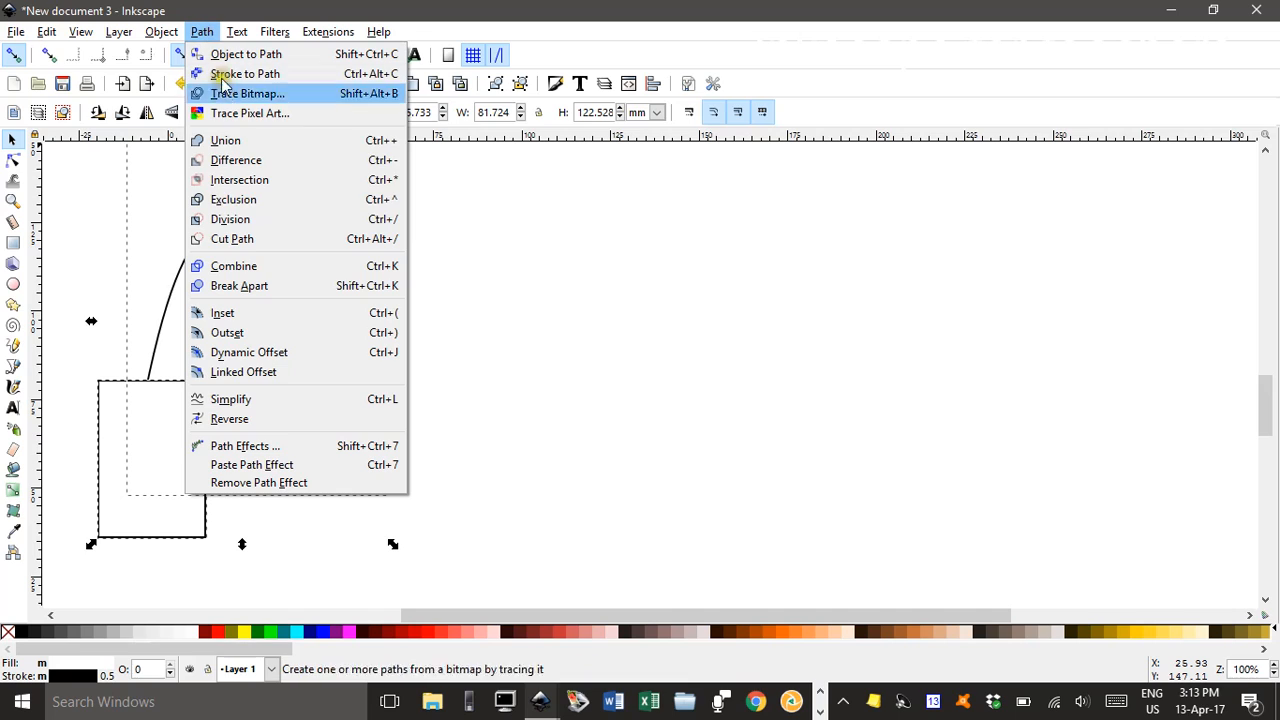
click(246, 239)
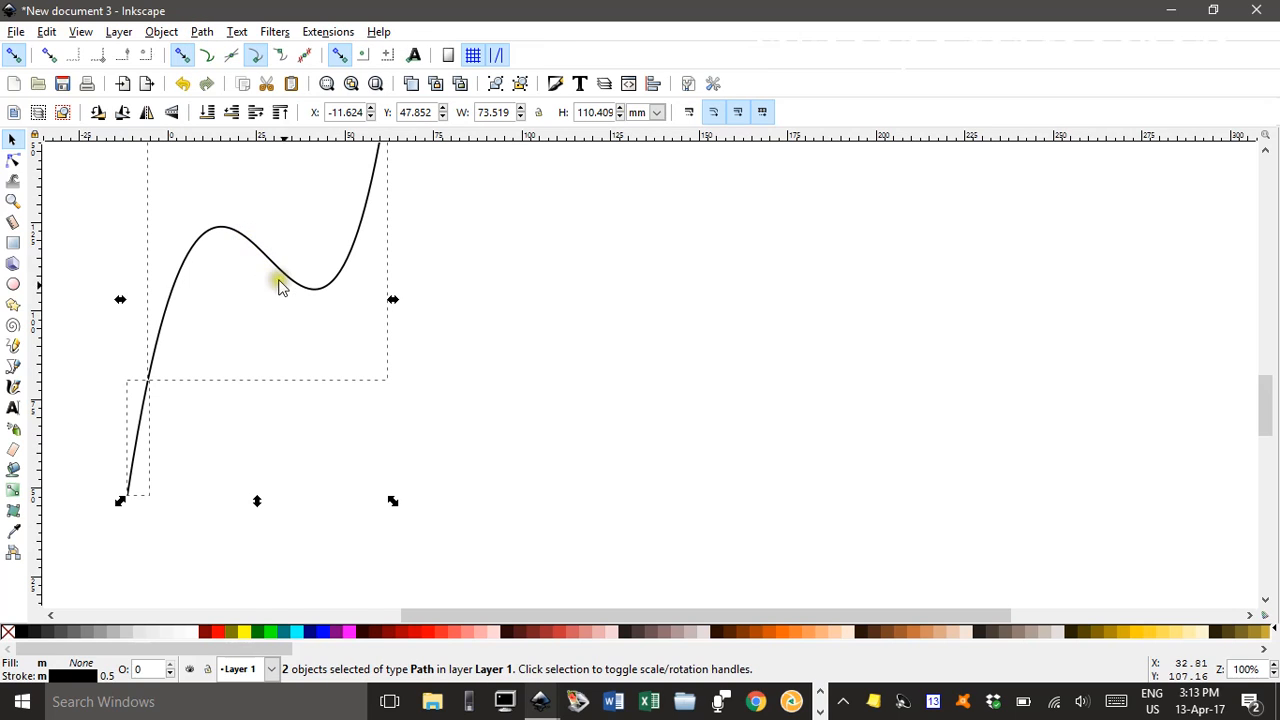
Step: Delete the short cut-off segment at the lower-left end of the curve
click(183, 443)
click(139, 431)
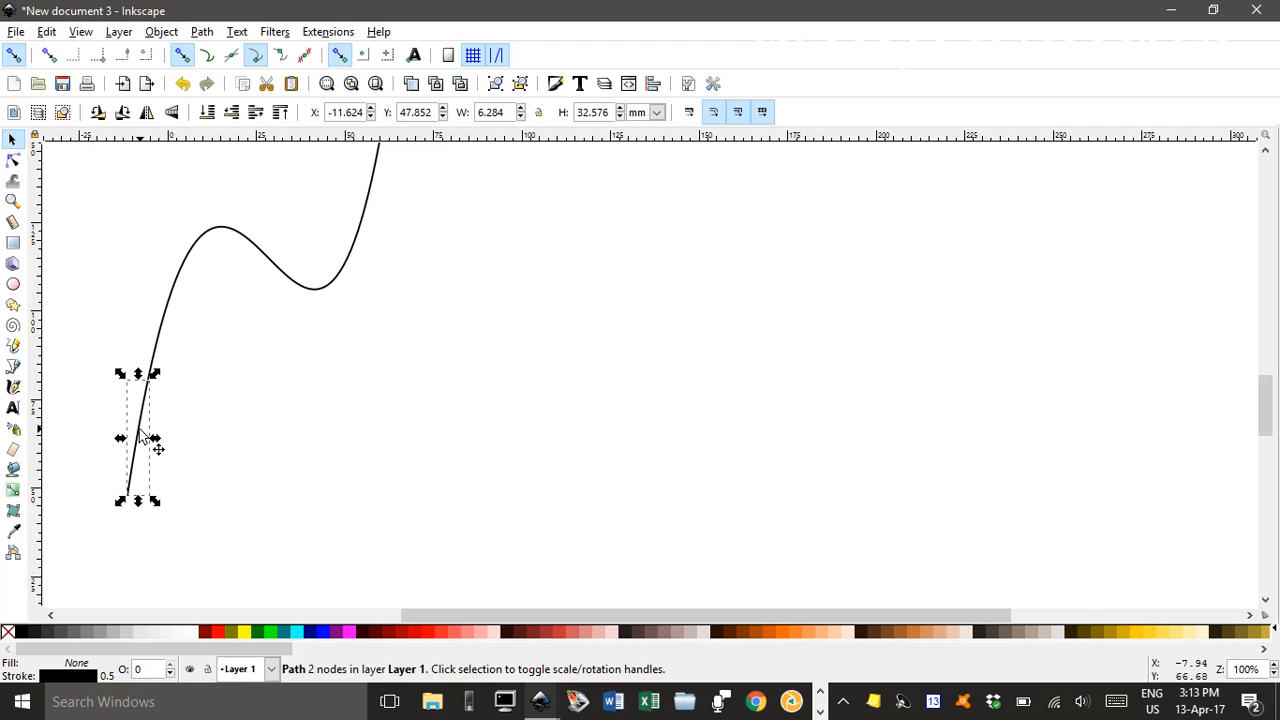
key(Delete)
scroll(137, 433, up, 3)
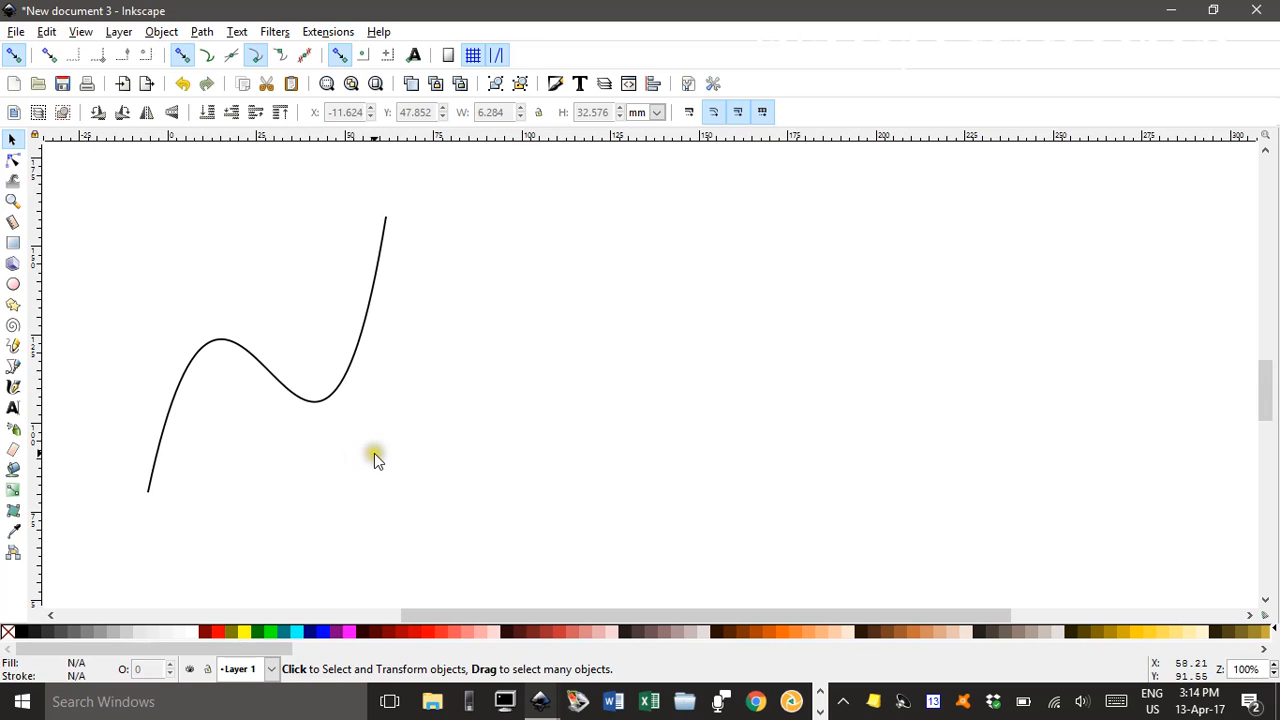
Step: Set the remaining curve's stroke colour to red (#FF0000) with no fill, and deselect it
click(232, 347)
click(218, 631)
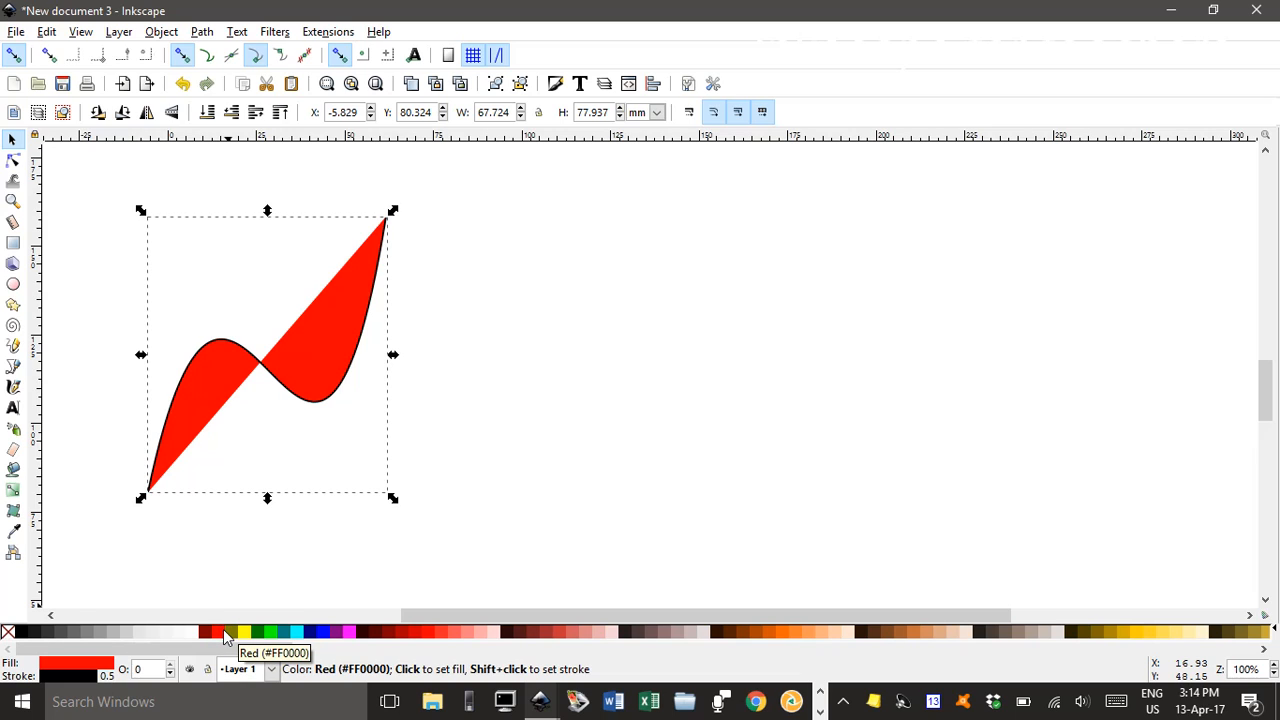
key(ctrl+z)
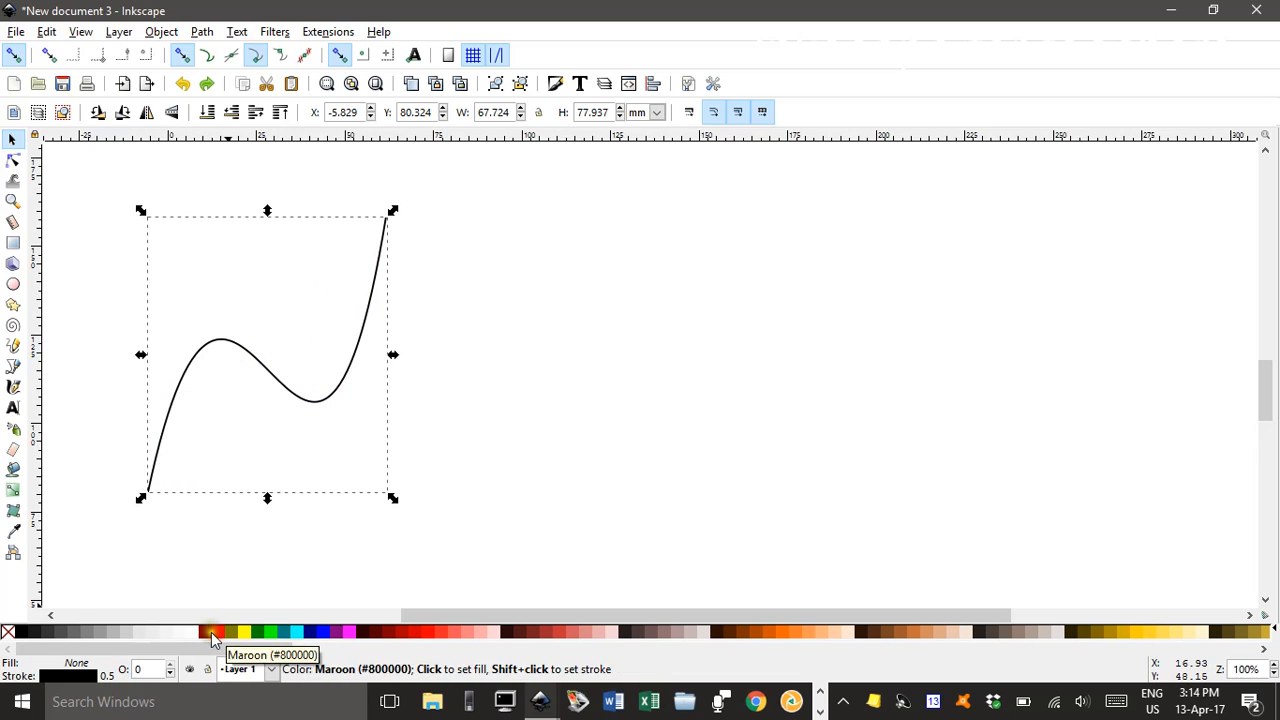
shift+click(228, 638)
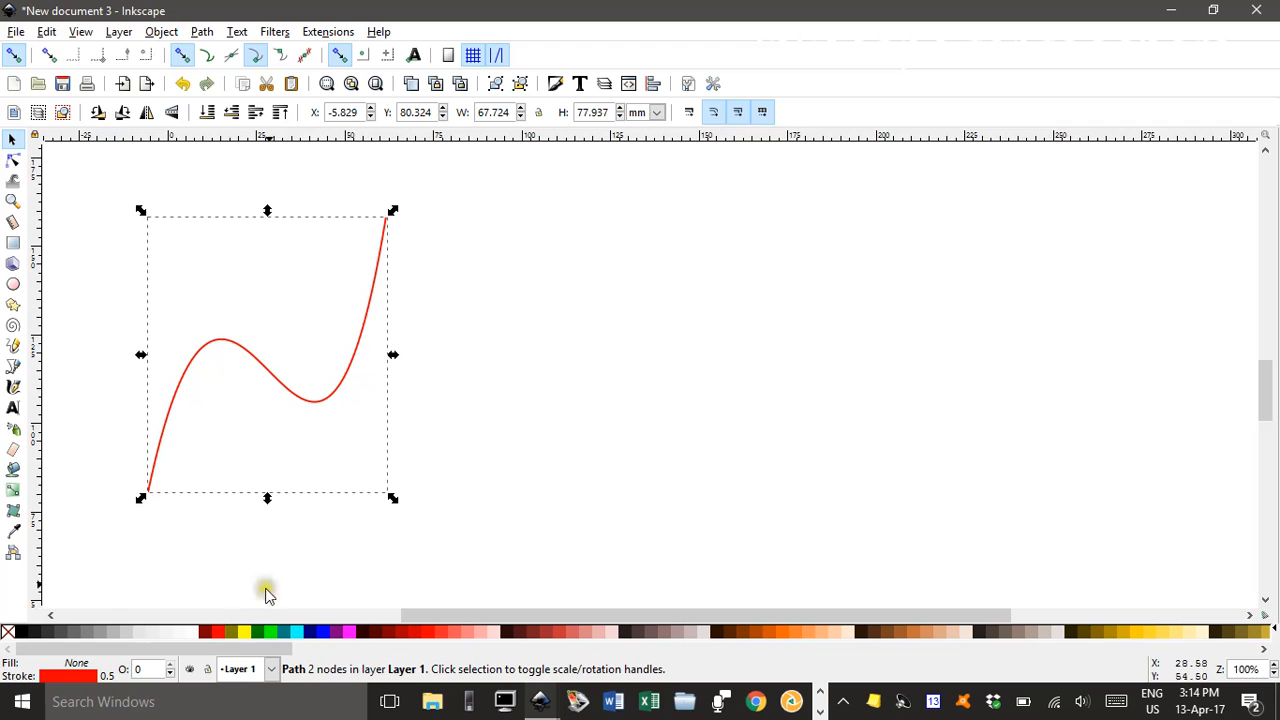
click(441, 447)
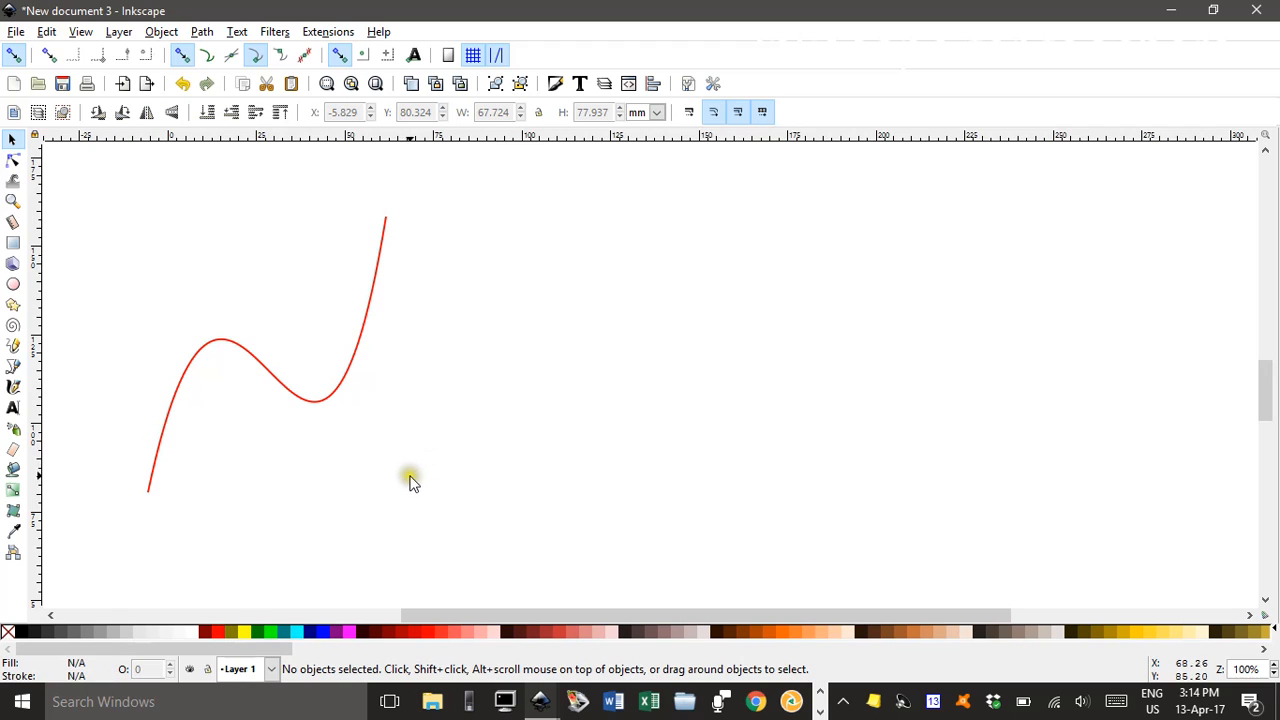
Step: Draw a second straight line at 45° beside the red curve, spanning about 68 mm in width and height
click(13, 366)
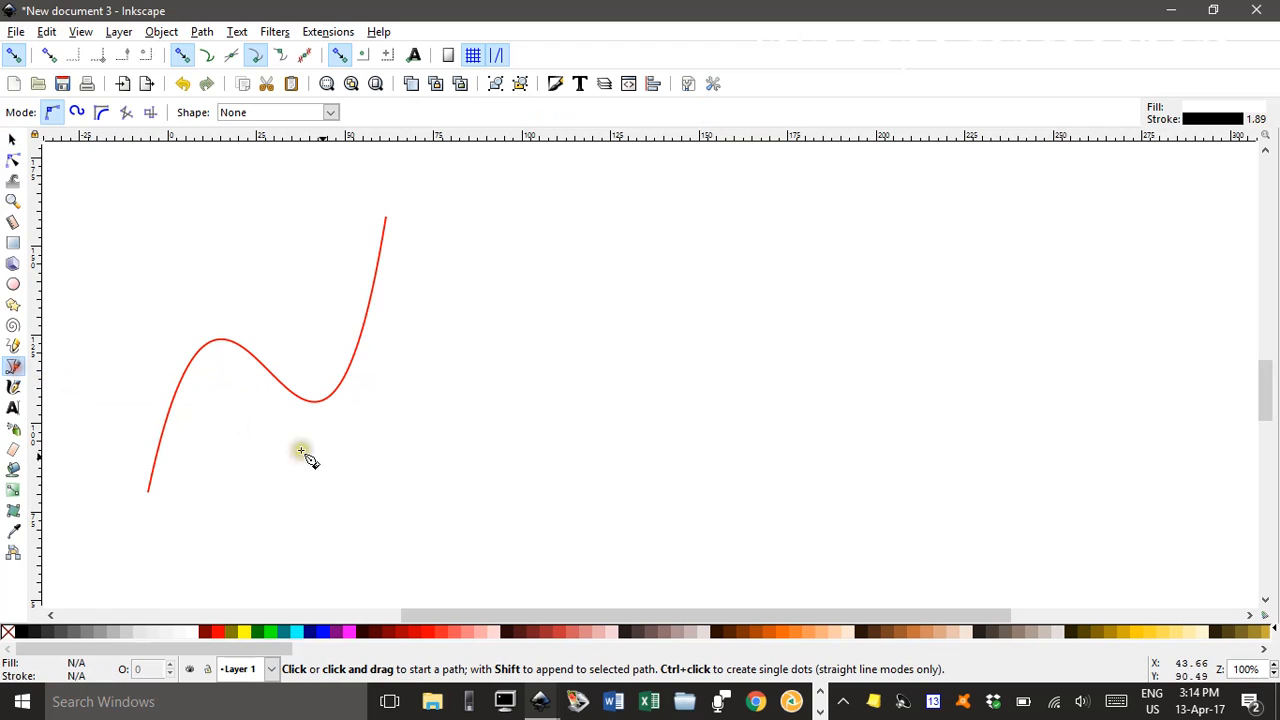
click(471, 493)
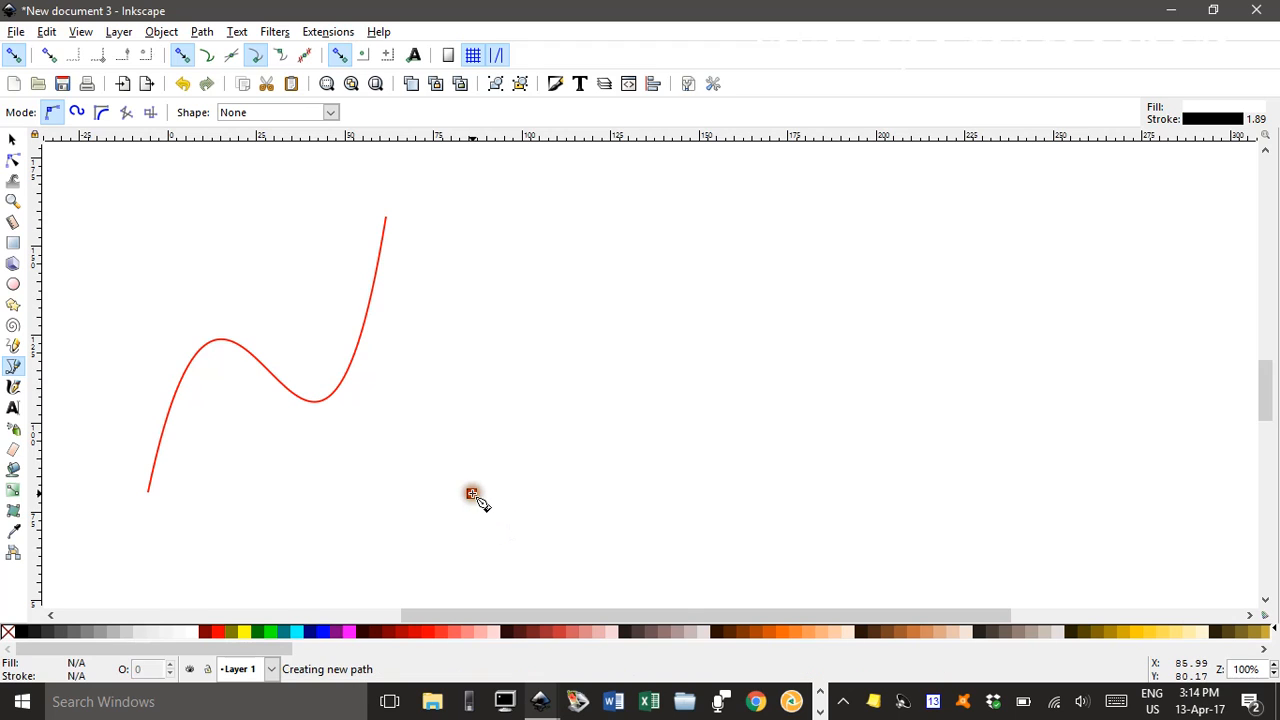
double_click(710, 254)
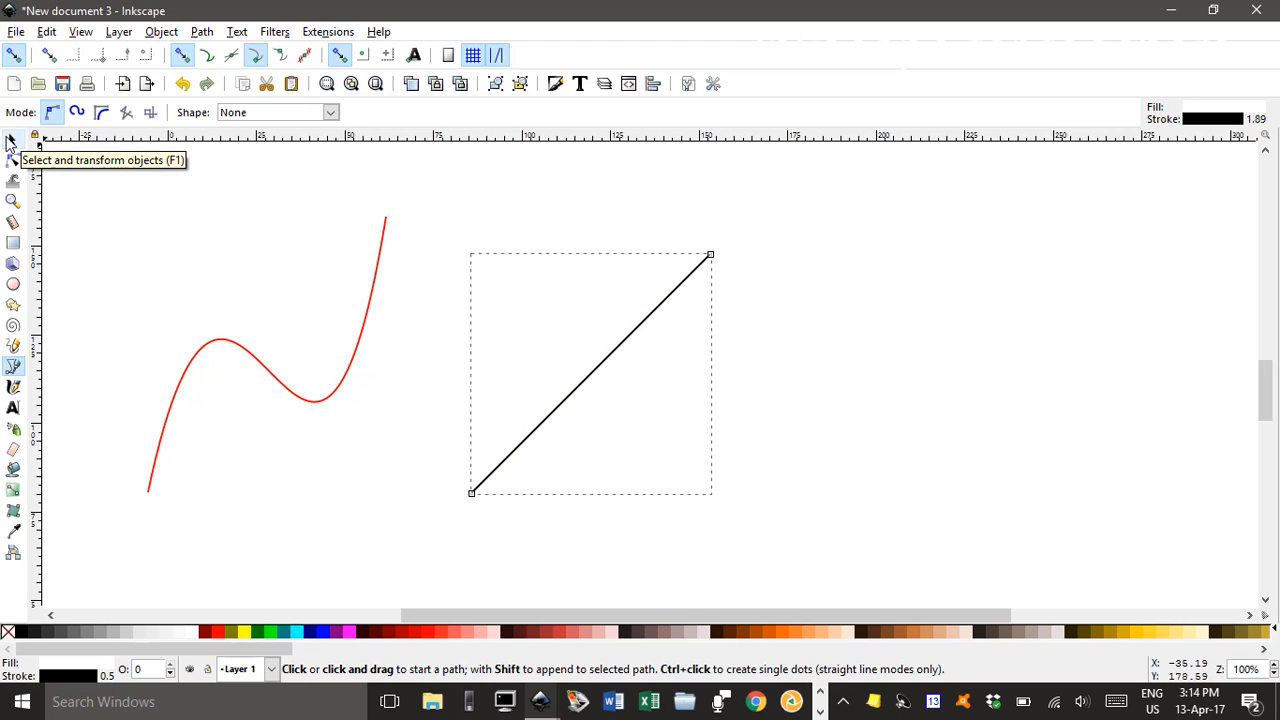
click(10, 140)
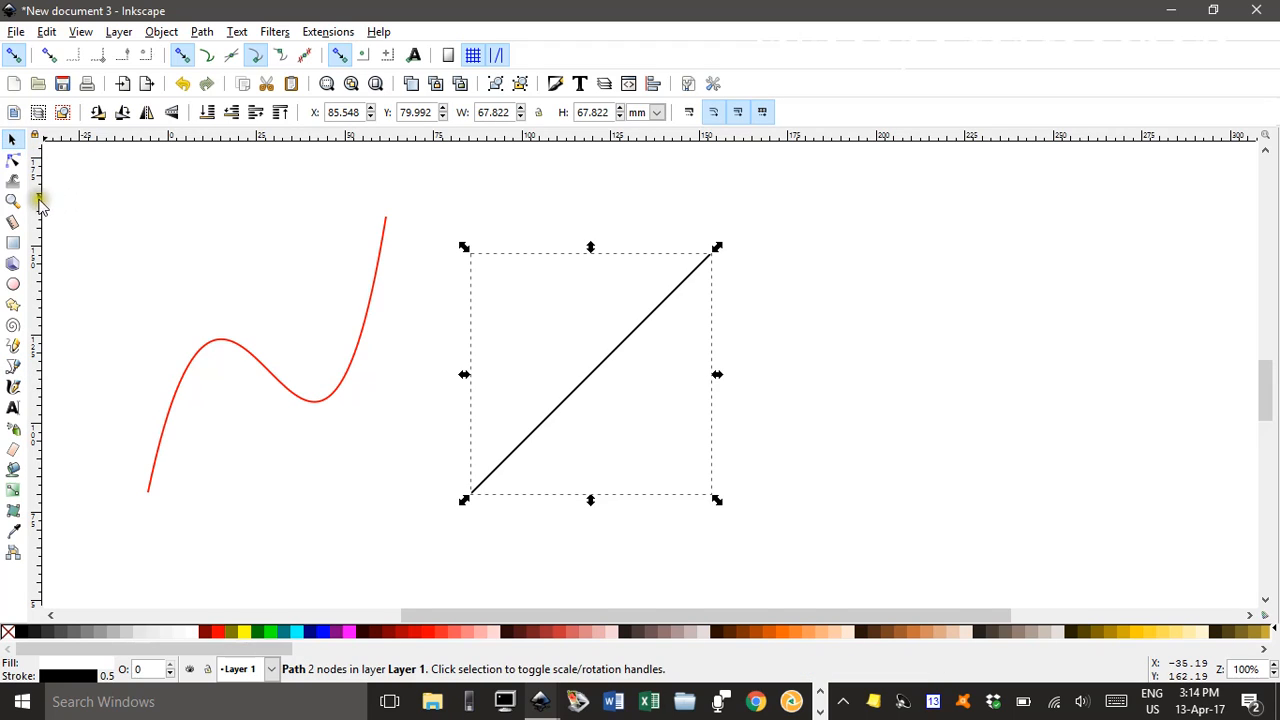
Step: Bend the black 45° line downward into a U-shaped curve about 68 mm wide and 90 mm high
click(16, 160)
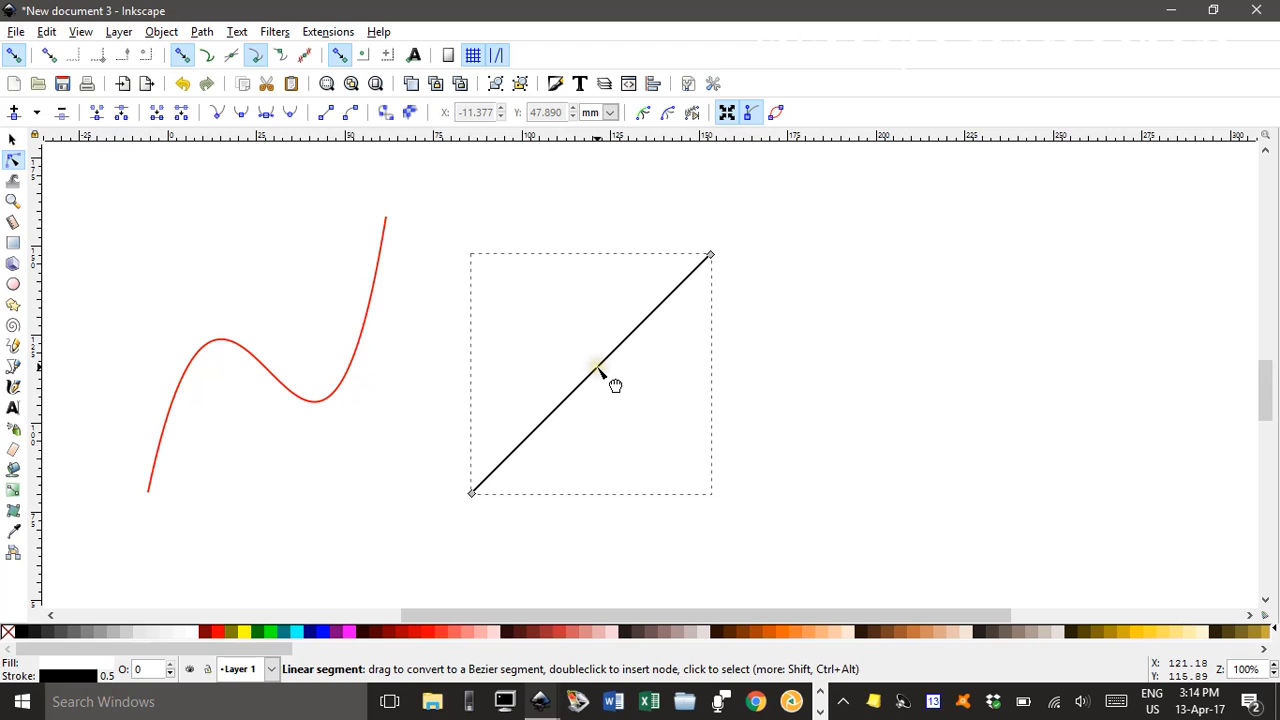
drag(600, 372, 619, 559)
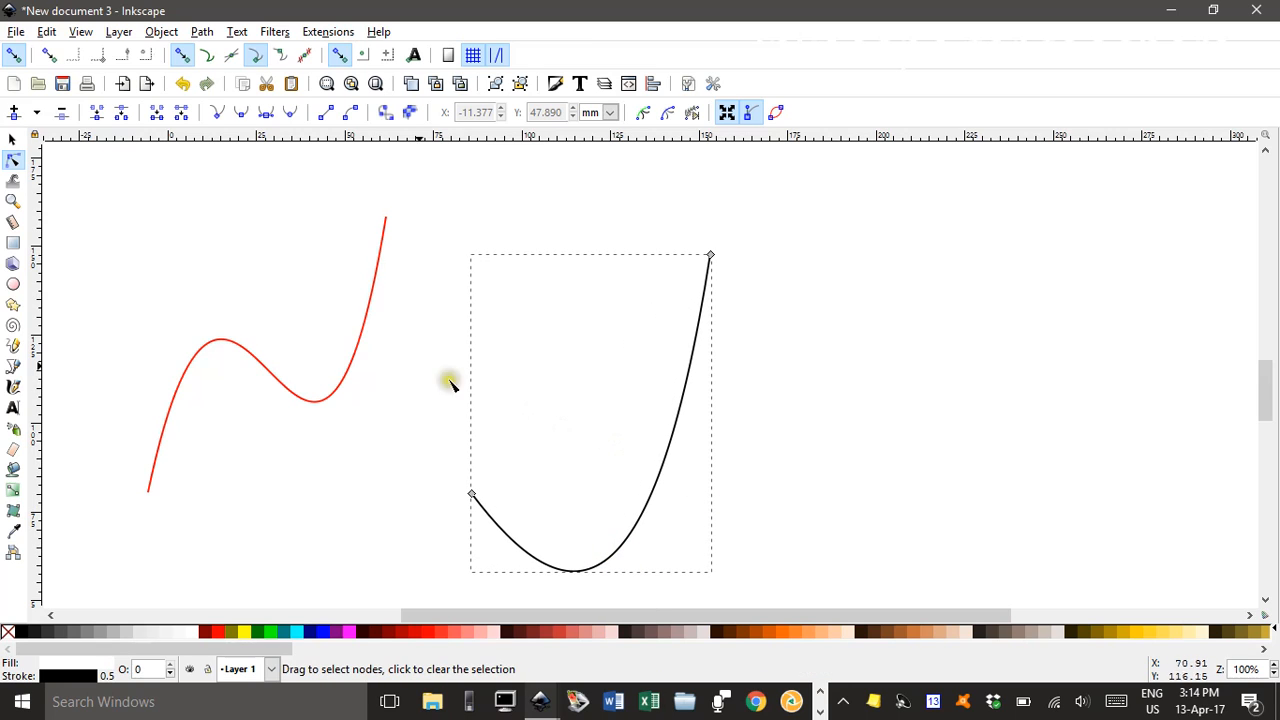
Step: Duplicate the U-shaped curve and flip the copy both vertically and horizontally
click(13, 141)
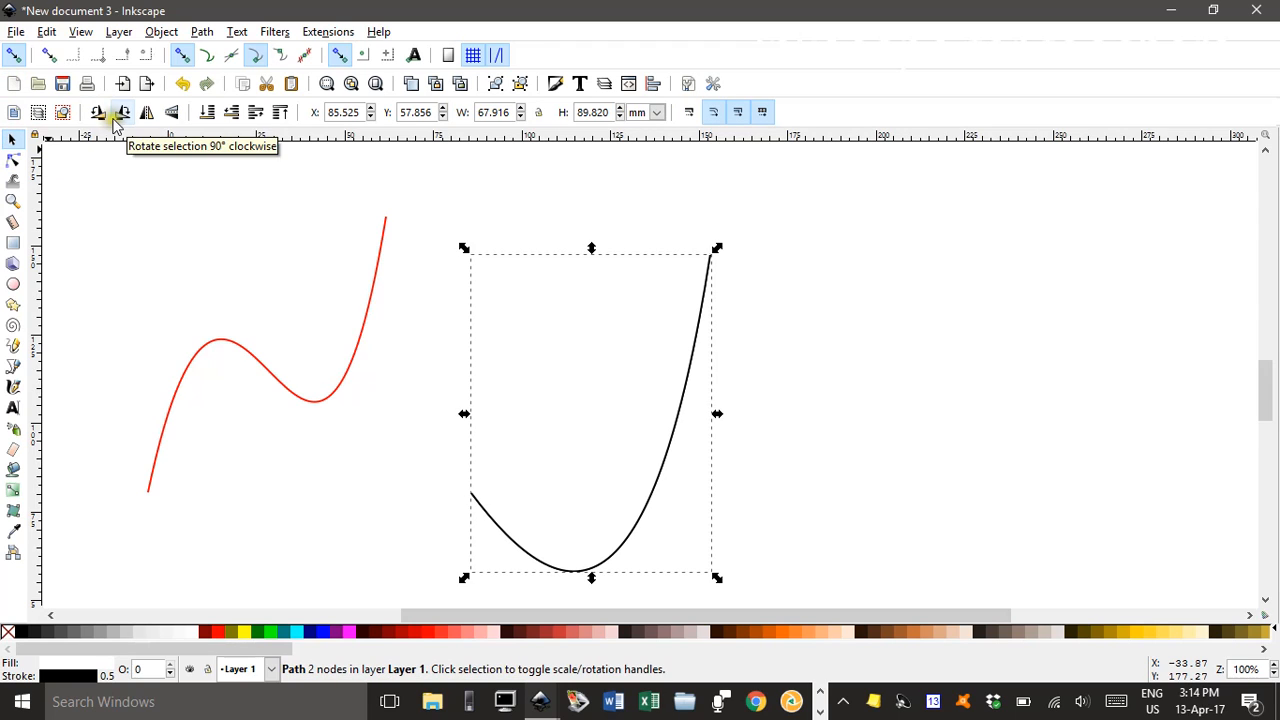
click(172, 113)
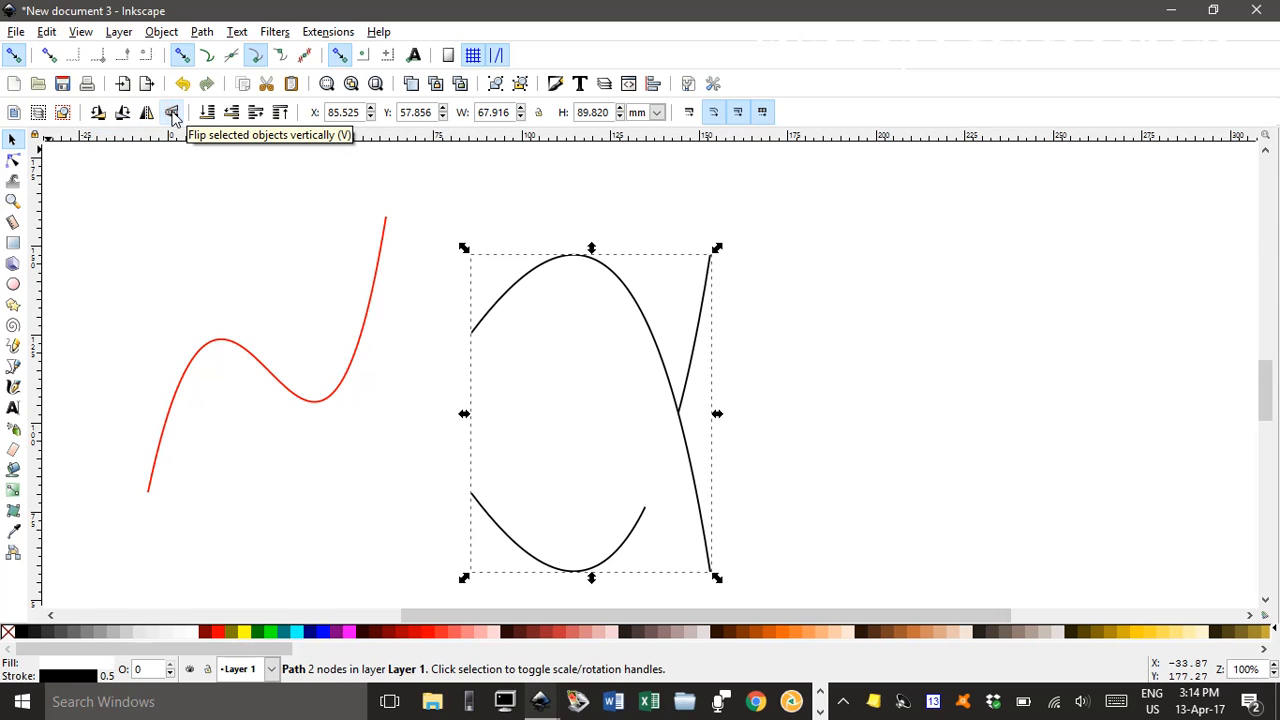
click(147, 113)
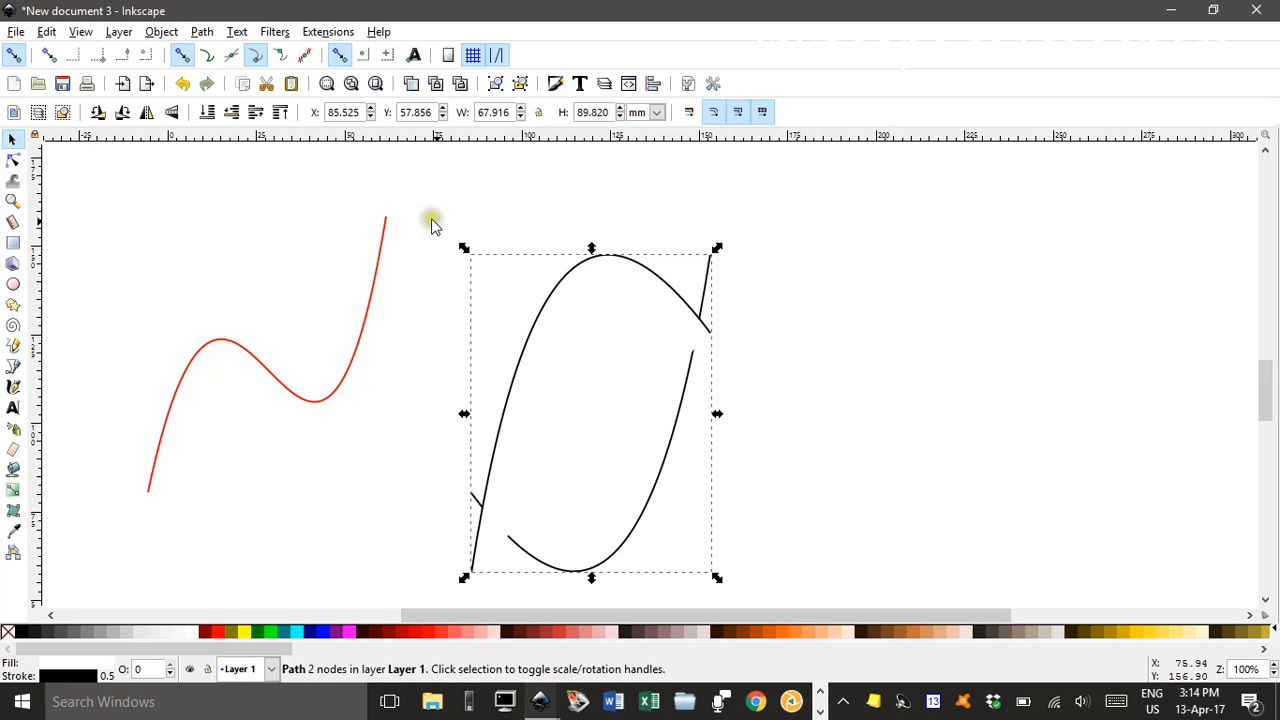
Step: Move the flipped copy so its right-hand end node snaps onto the original curve's left-hand end node, and deselect it
scroll(655, 288, down, 2)
scroll(657, 286, up, 1)
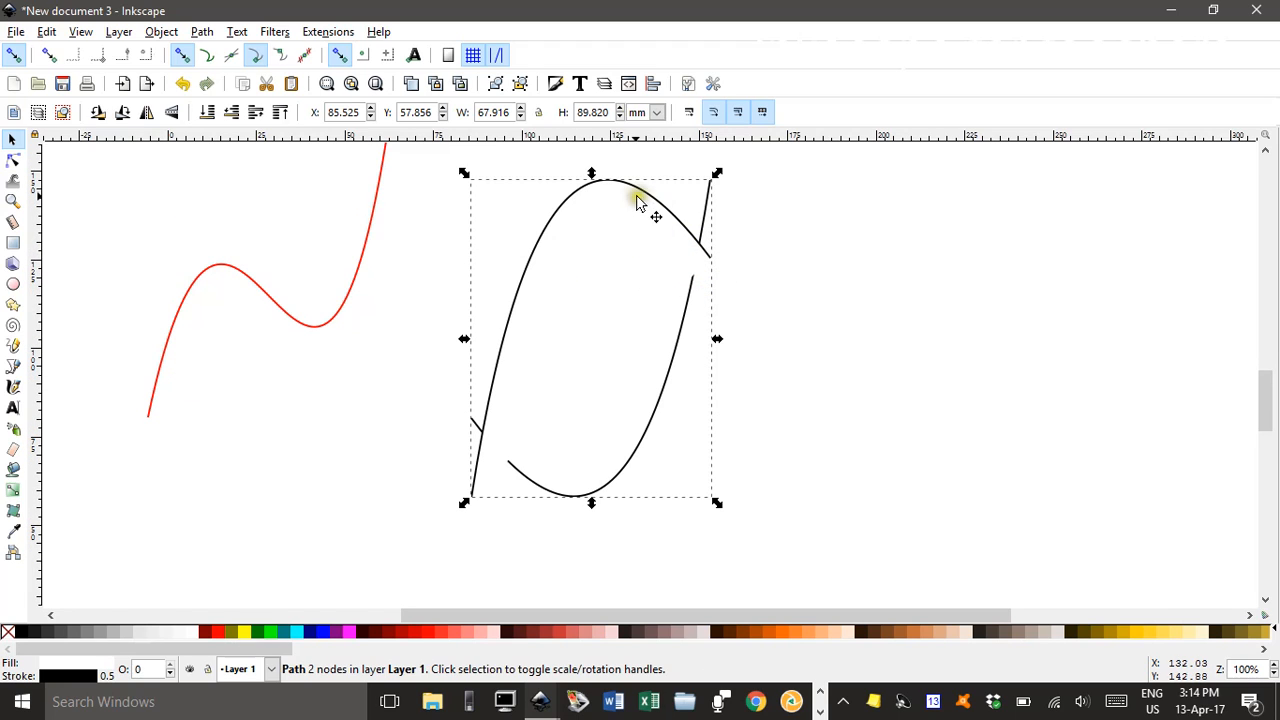
drag(634, 193, 390, 350)
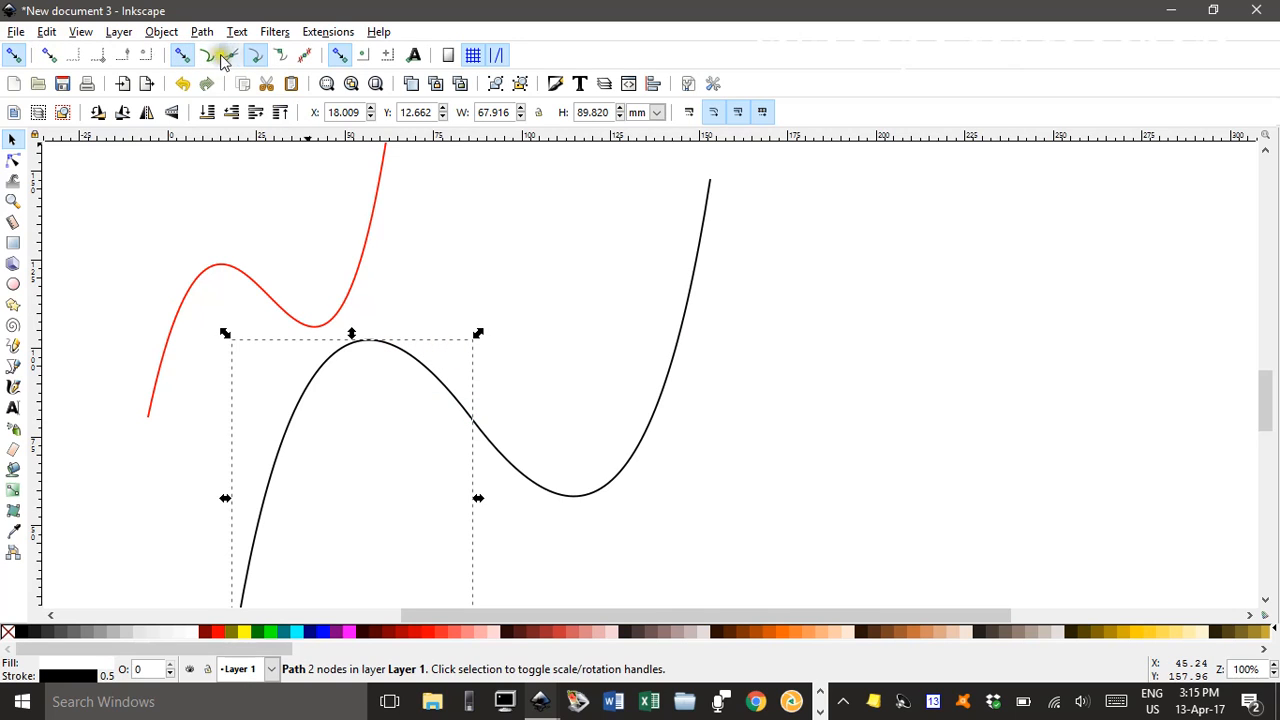
click(256, 56)
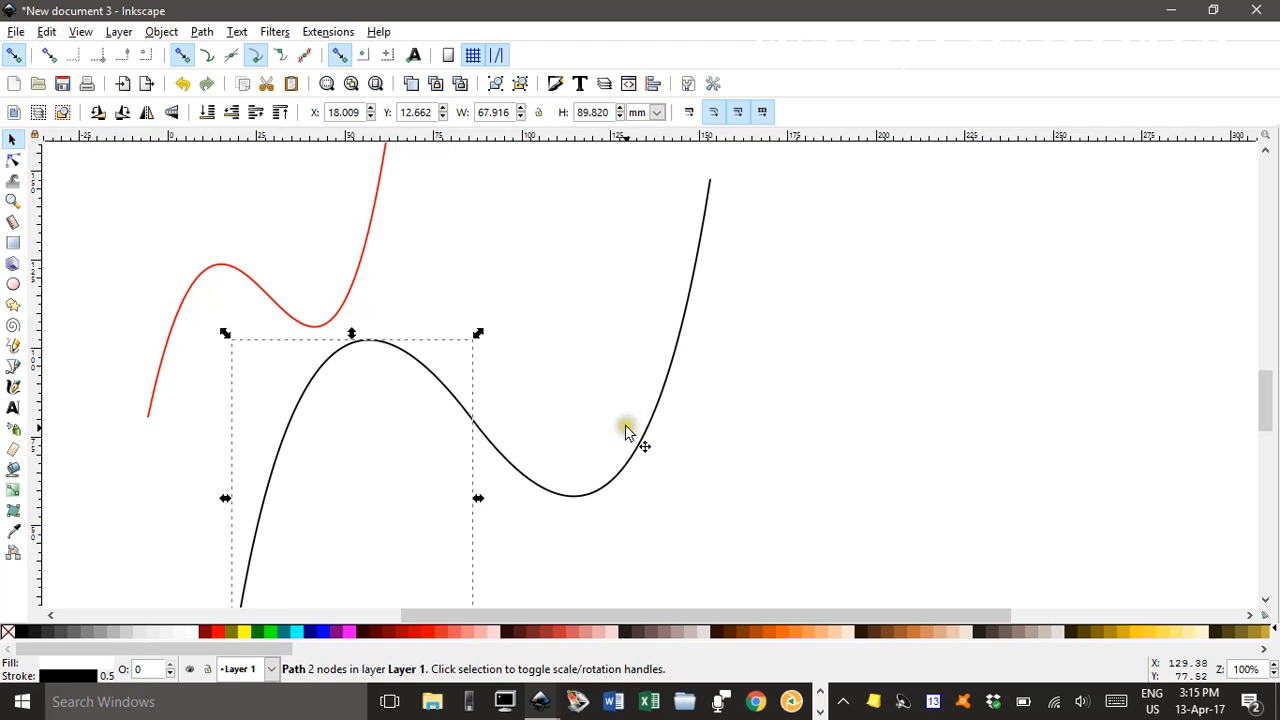
click(678, 472)
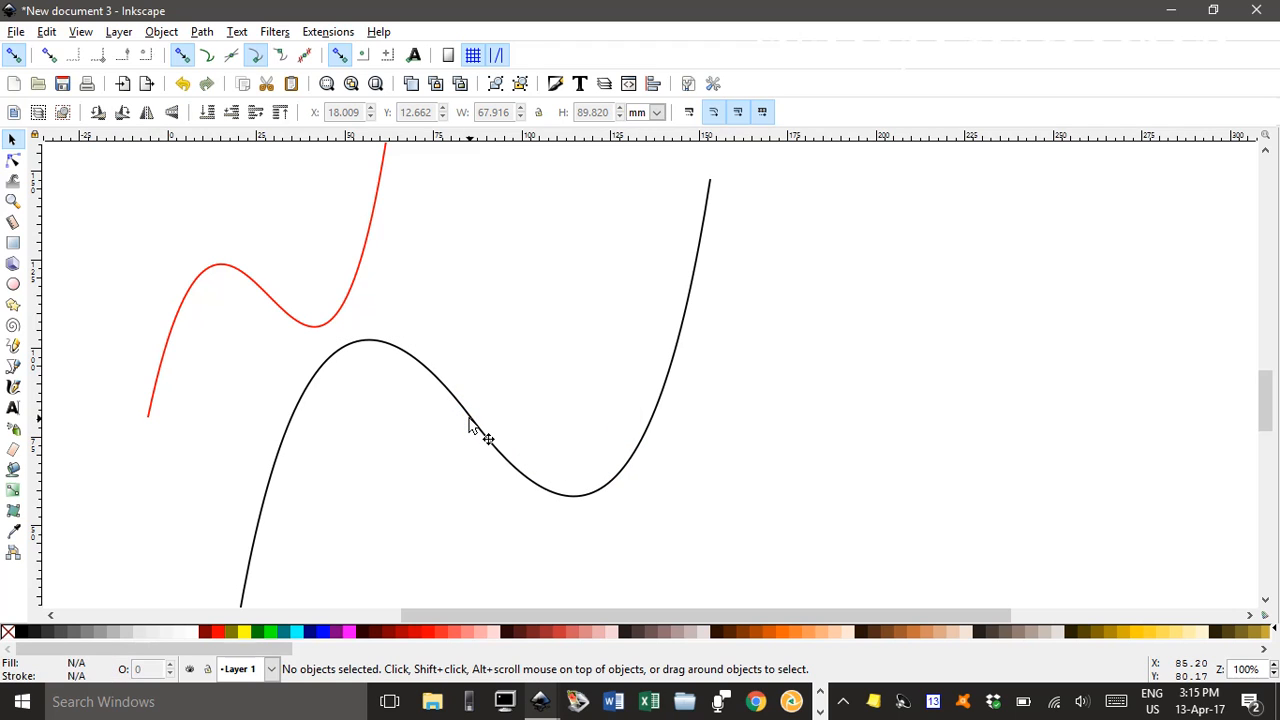
Step: Join the two coinciding end nodes where the black curves meet, making them one continuous path
scroll(470, 425, up, 11)
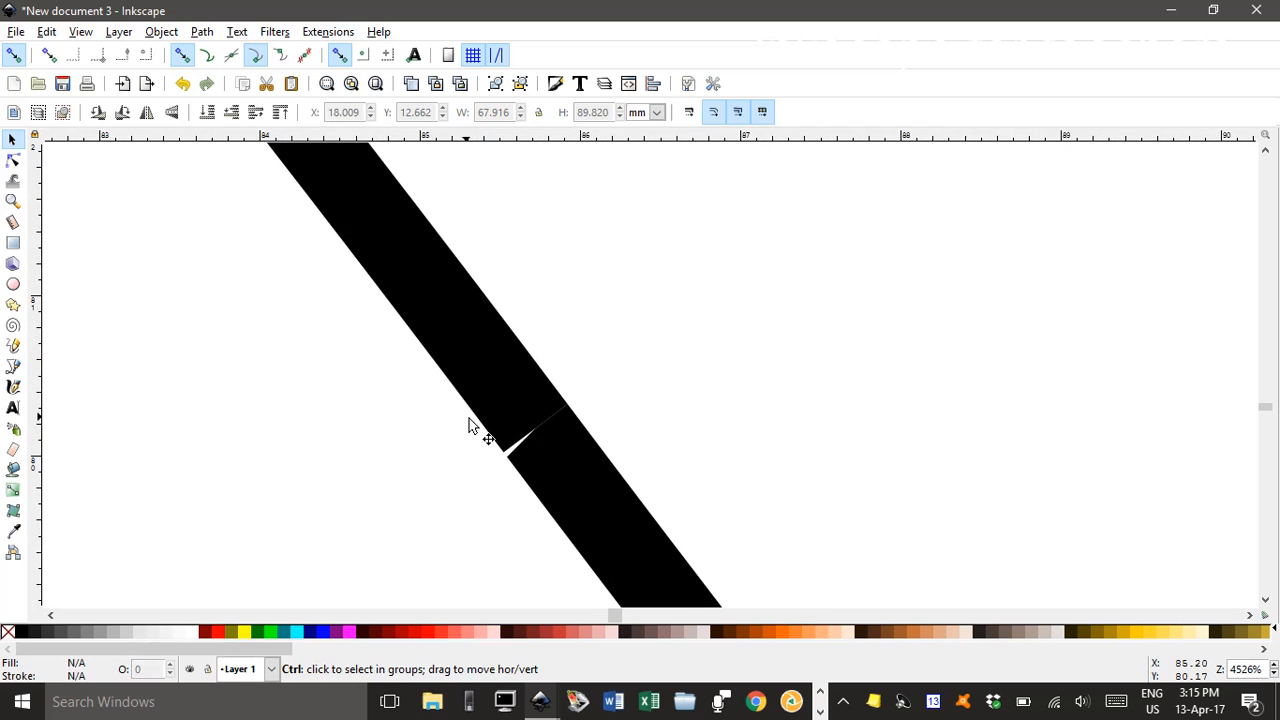
scroll(471, 428, up, 1)
scroll(620, 472, up, 1)
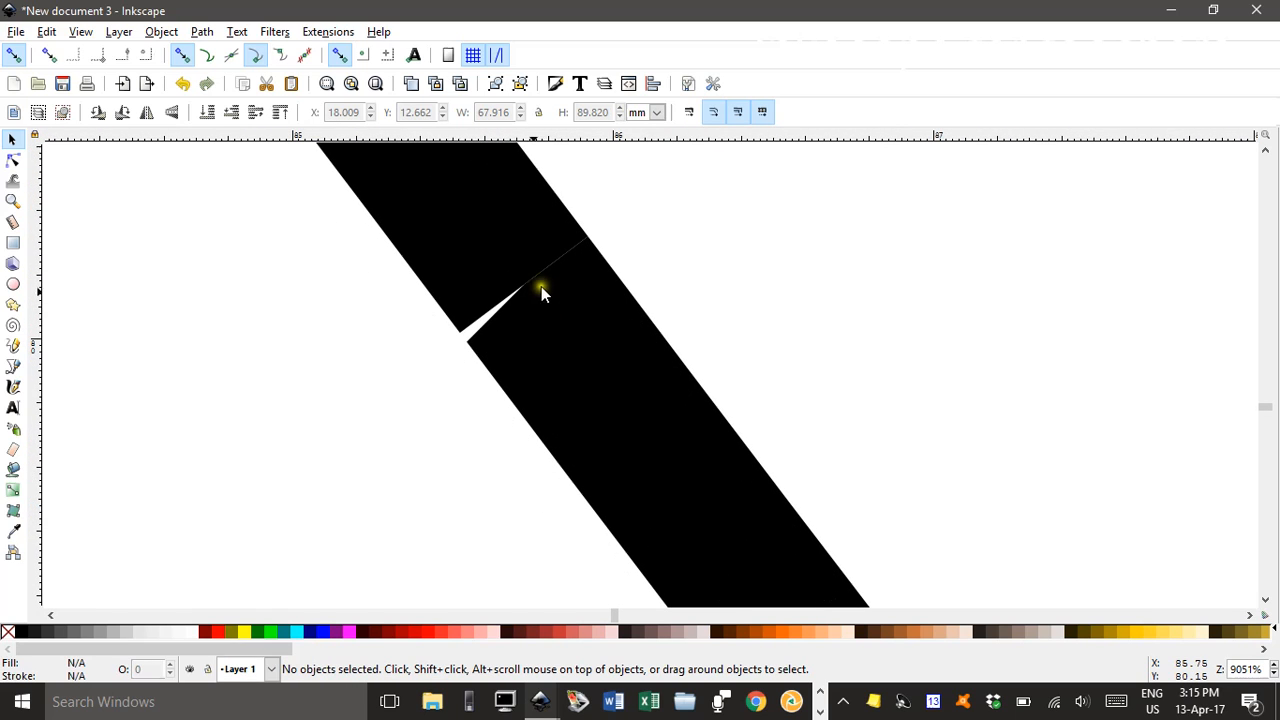
scroll(543, 327, down, 2)
drag(547, 333, 542, 415)
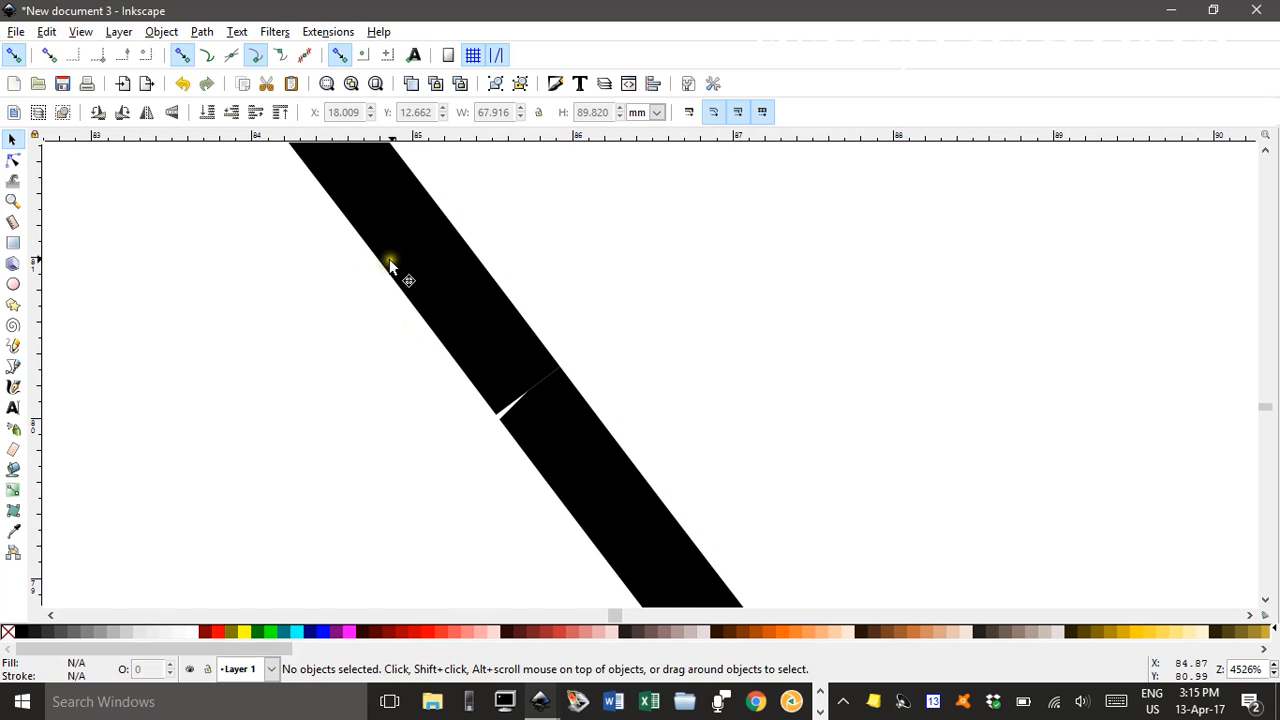
click(412, 250)
shift+click(610, 526)
click(13, 160)
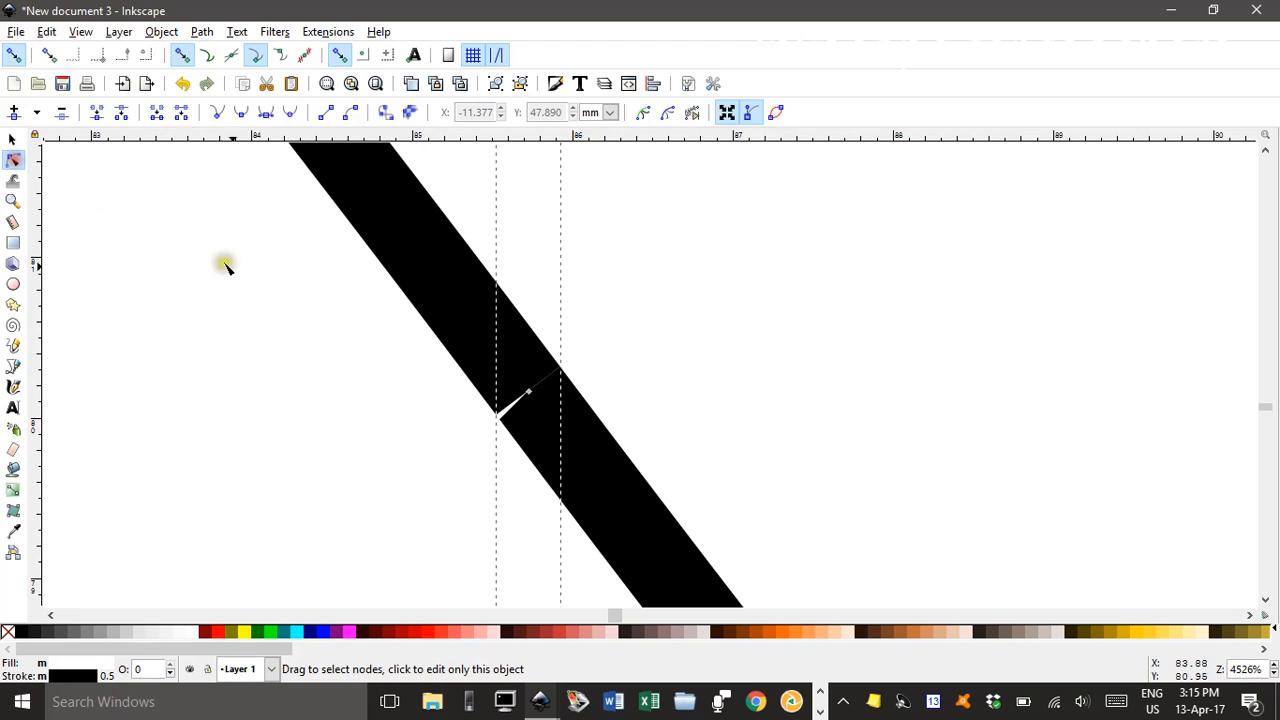
drag(392, 313, 640, 488)
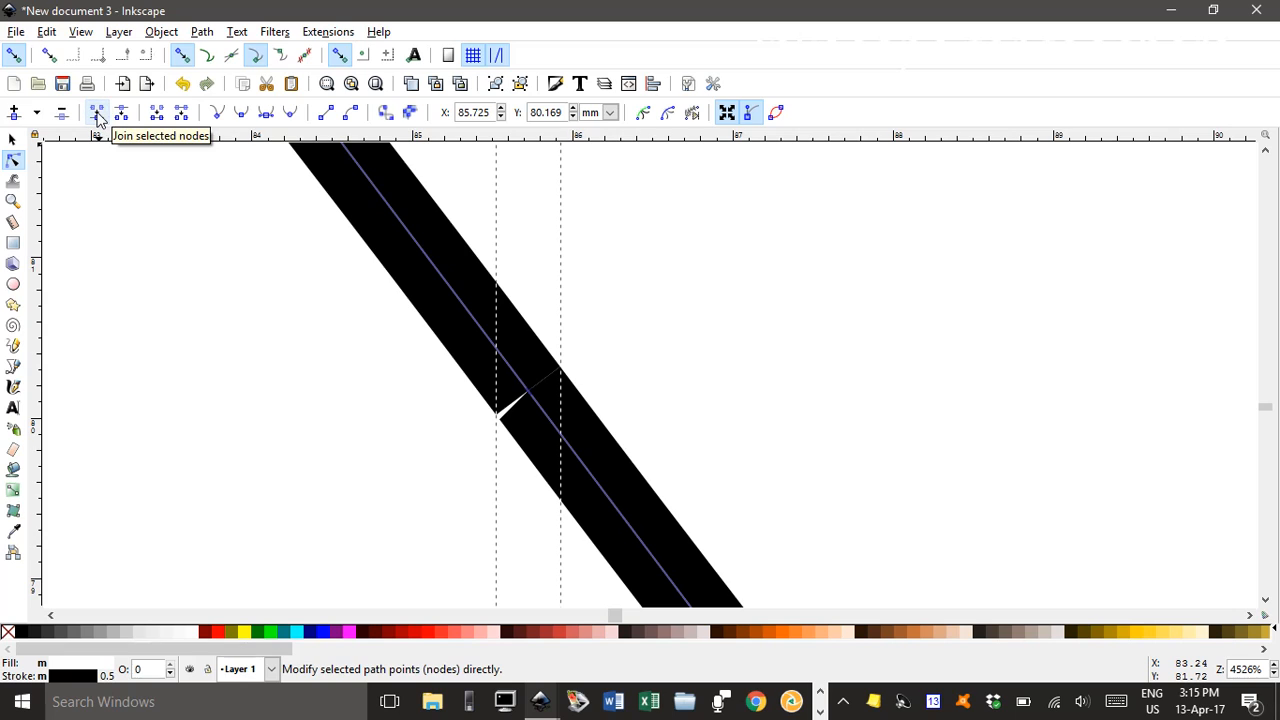
click(96, 114)
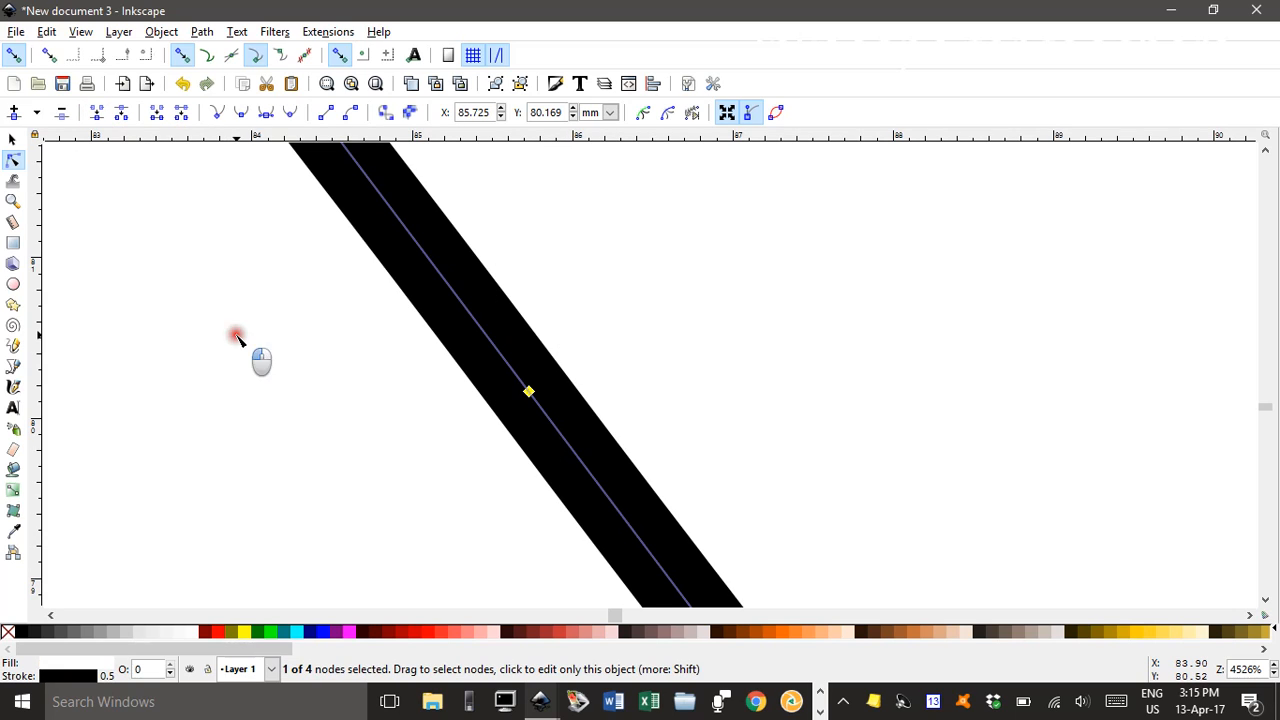
Step: Scale the joined black curve down to about 75 mm wide and 74 mm high and place it beside the red curve
scroll(257, 323, down, 11)
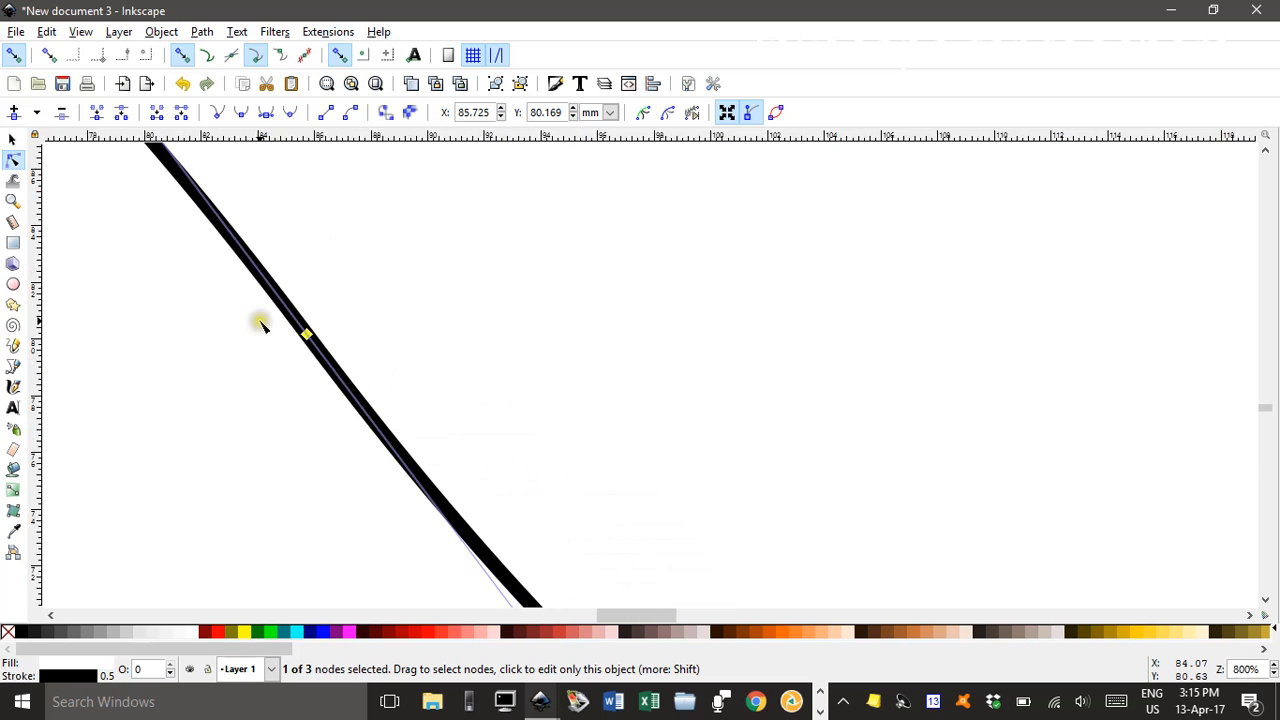
drag(195, 317, 443, 386)
scroll(443, 386, down, 2)
scroll(443, 386, up, 1)
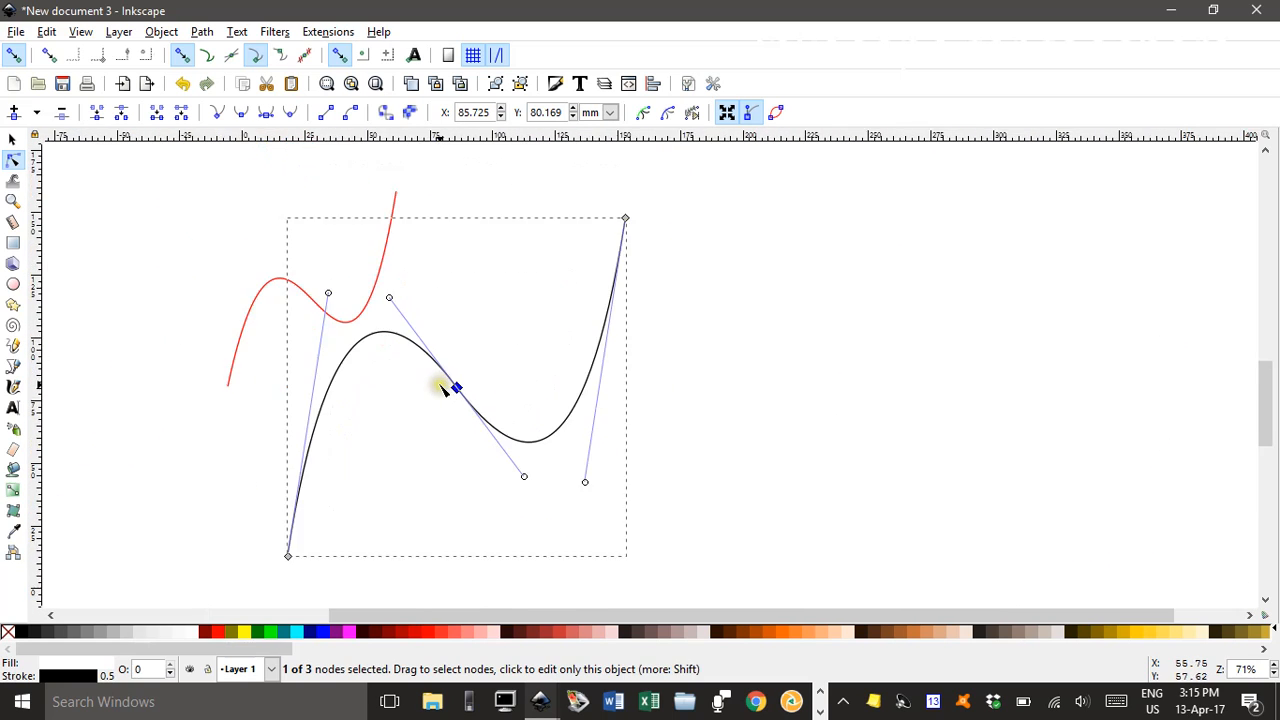
click(692, 392)
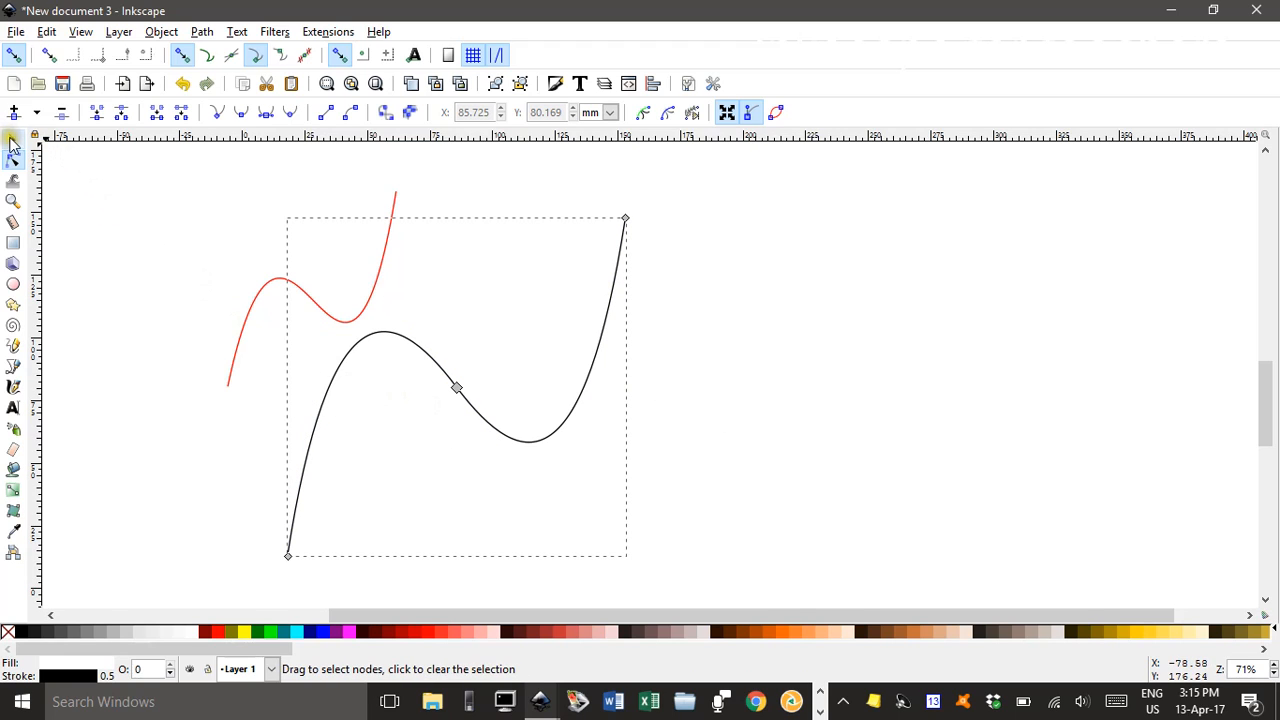
click(8, 140)
drag(632, 214, 578, 287)
drag(545, 360, 654, 290)
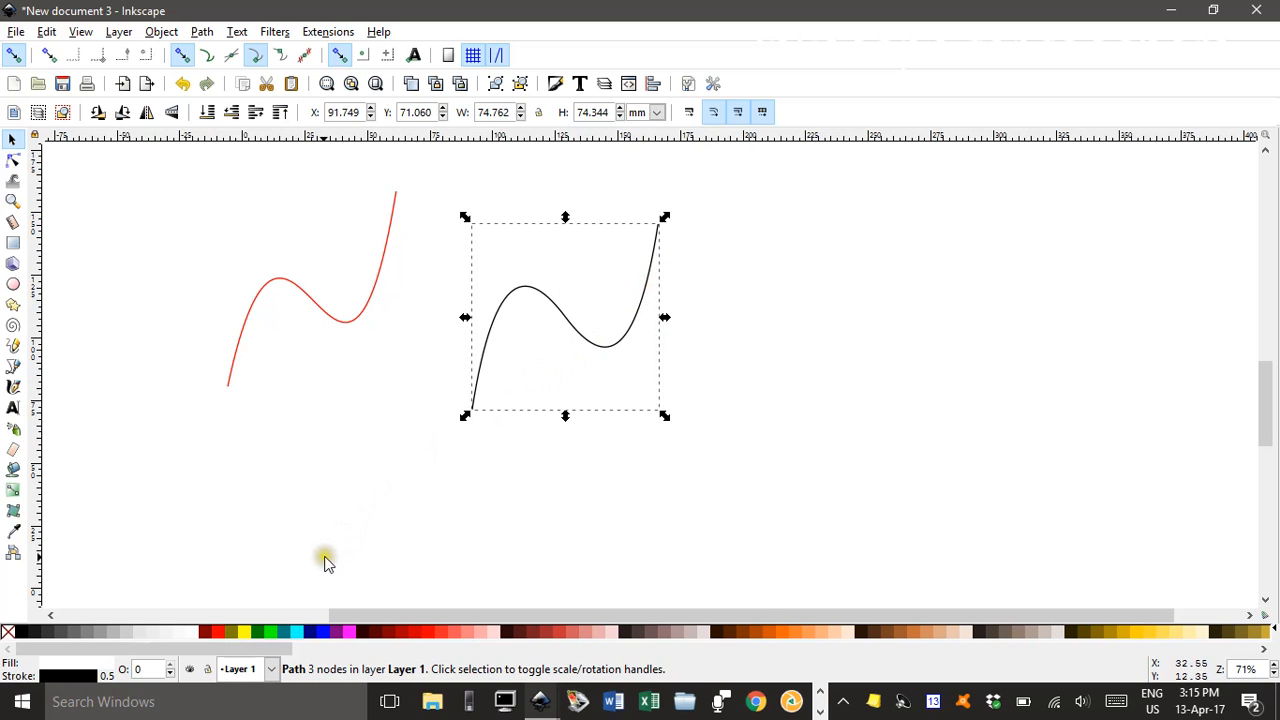
Step: Set the joined curve's stroke colour to blue and deselect it
shift+click(322, 634)
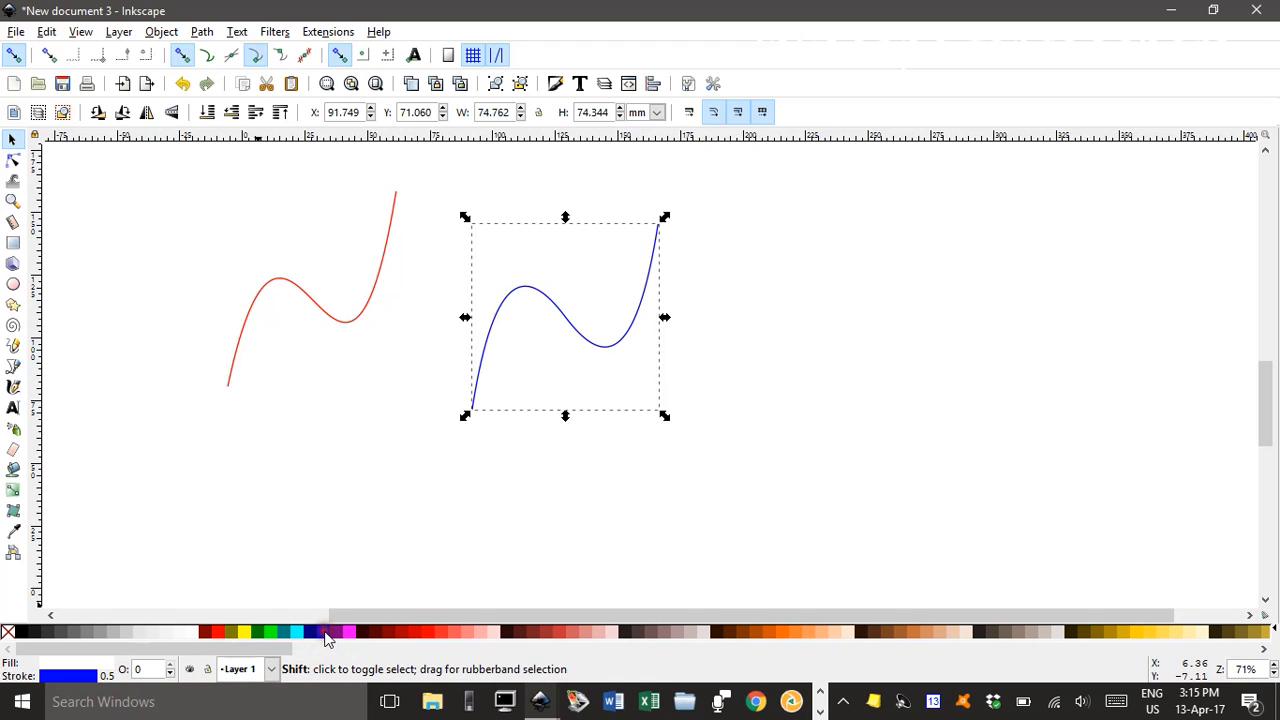
click(265, 485)
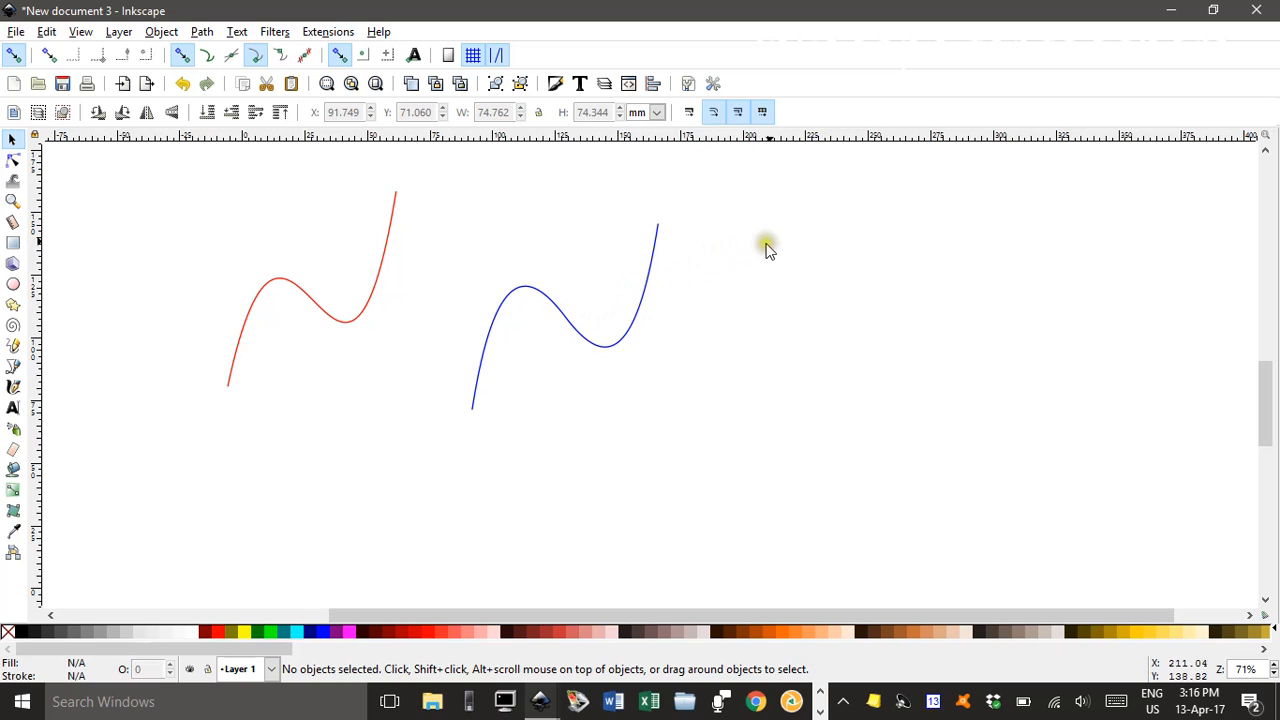
drag(812, 240, 482, 254)
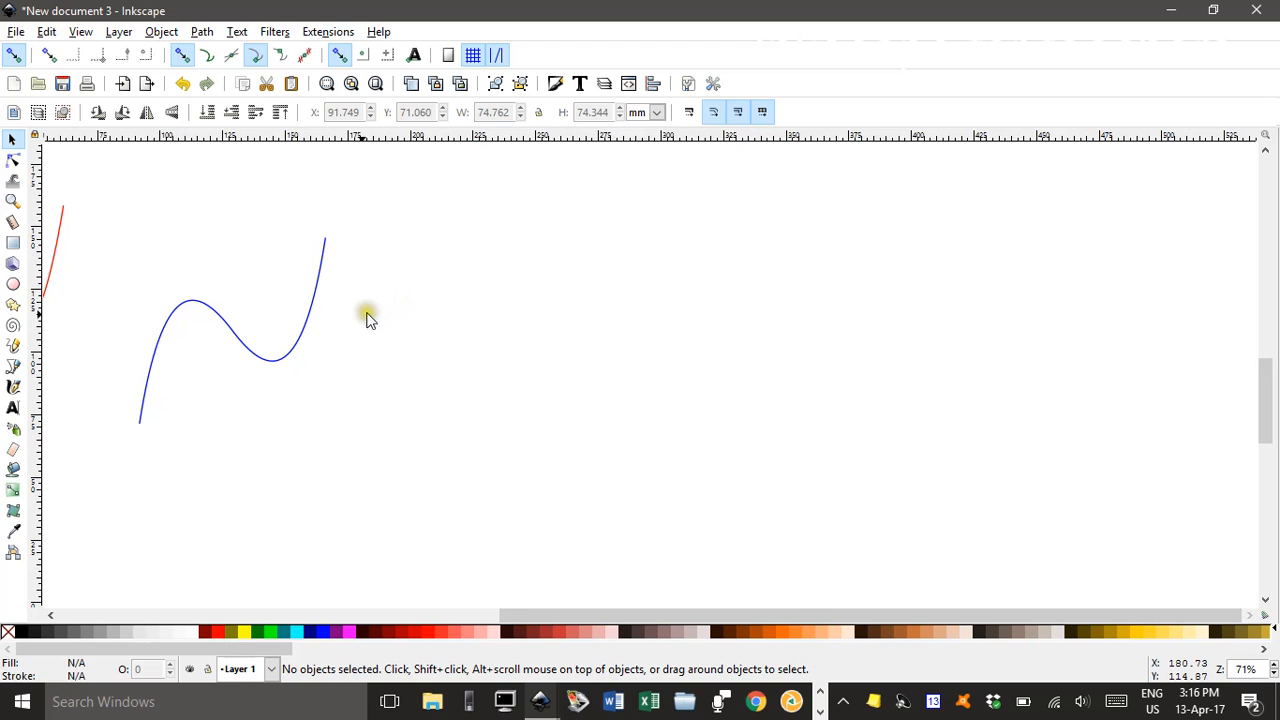
click(13, 366)
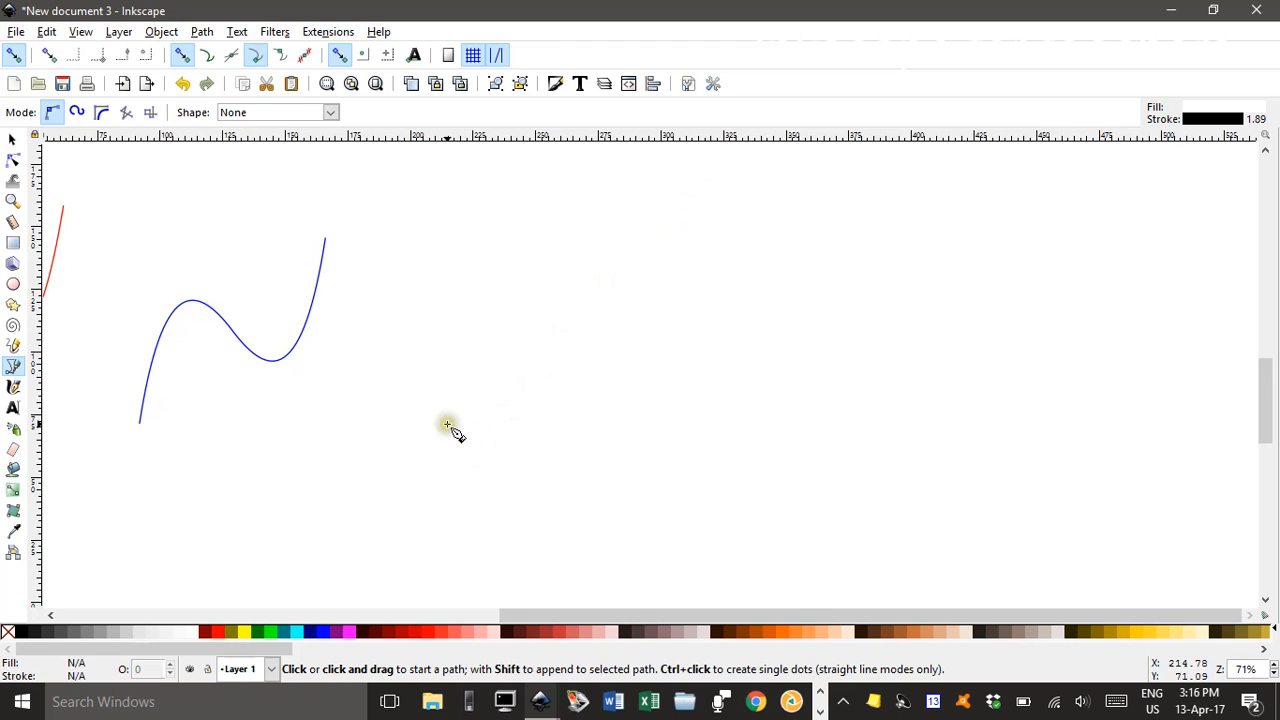
click(712, 205)
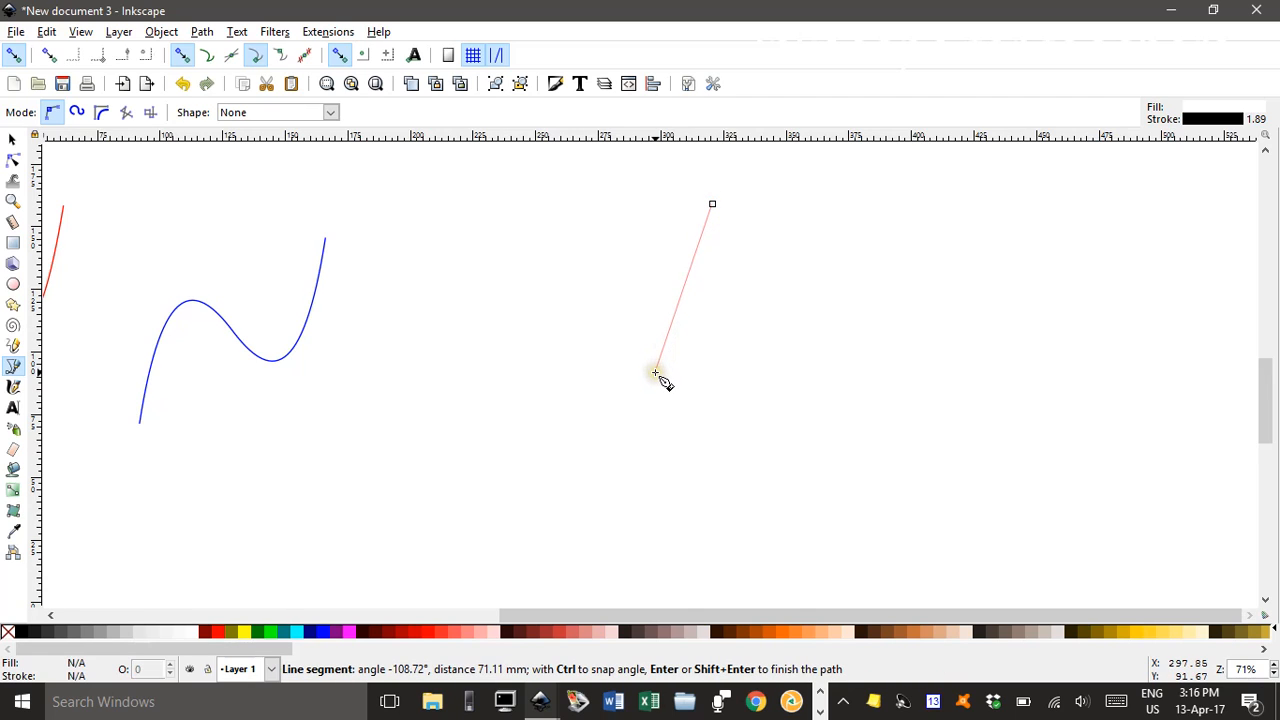
drag(659, 373, 605, 373)
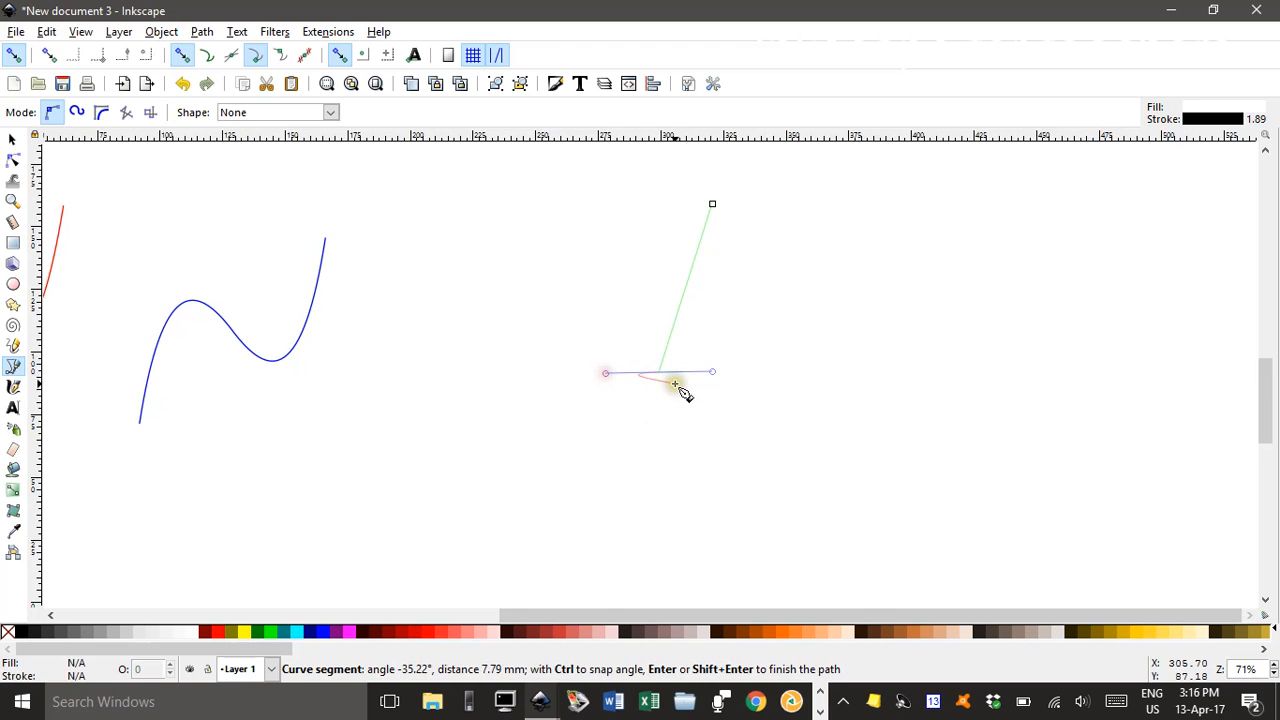
key(BackSpace)
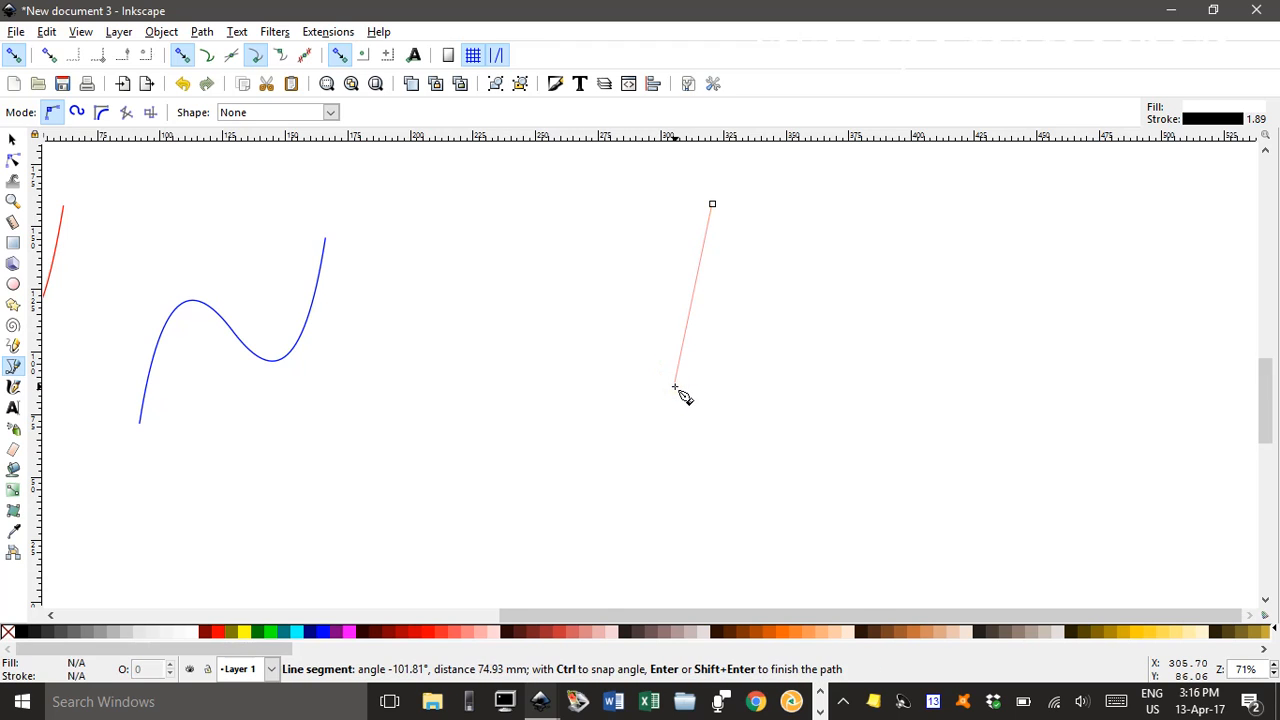
key(Escape)
Step: Draw a four-node Bezier cubic curve beside the blue one, about 98 by 104 mm, with horizontal handles at both turning points
click(703, 210)
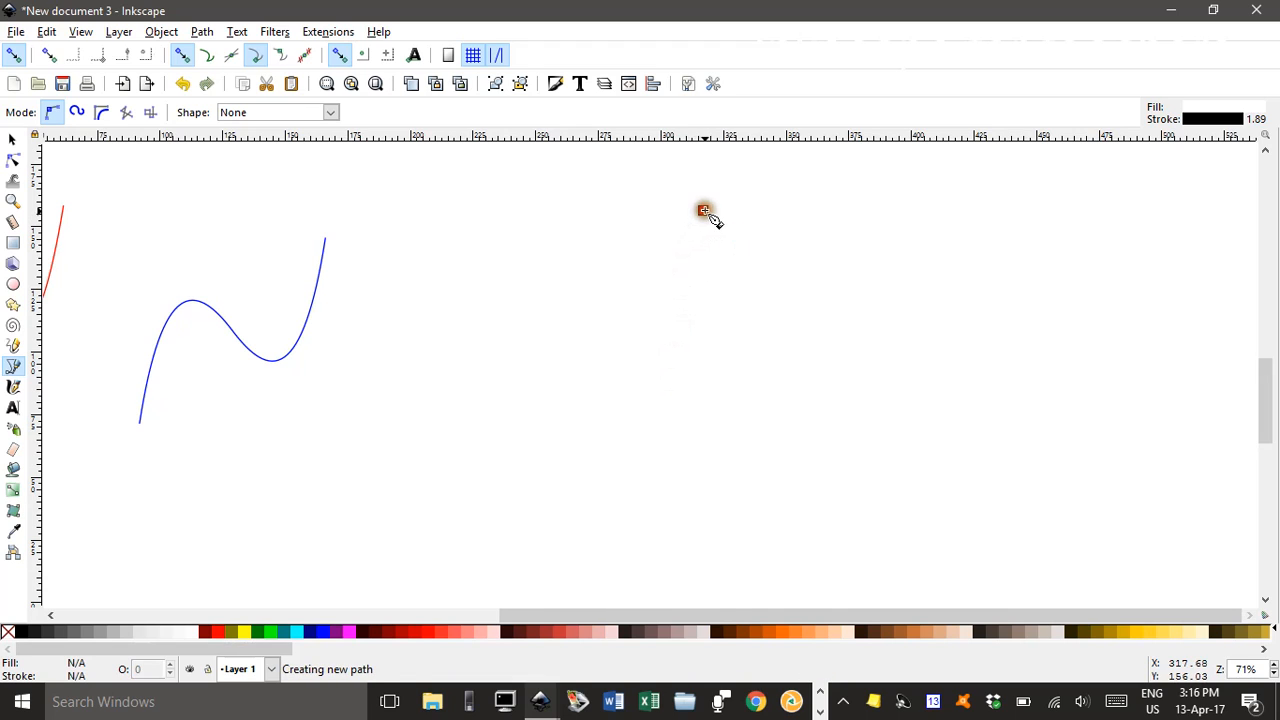
drag(645, 397, 583, 399)
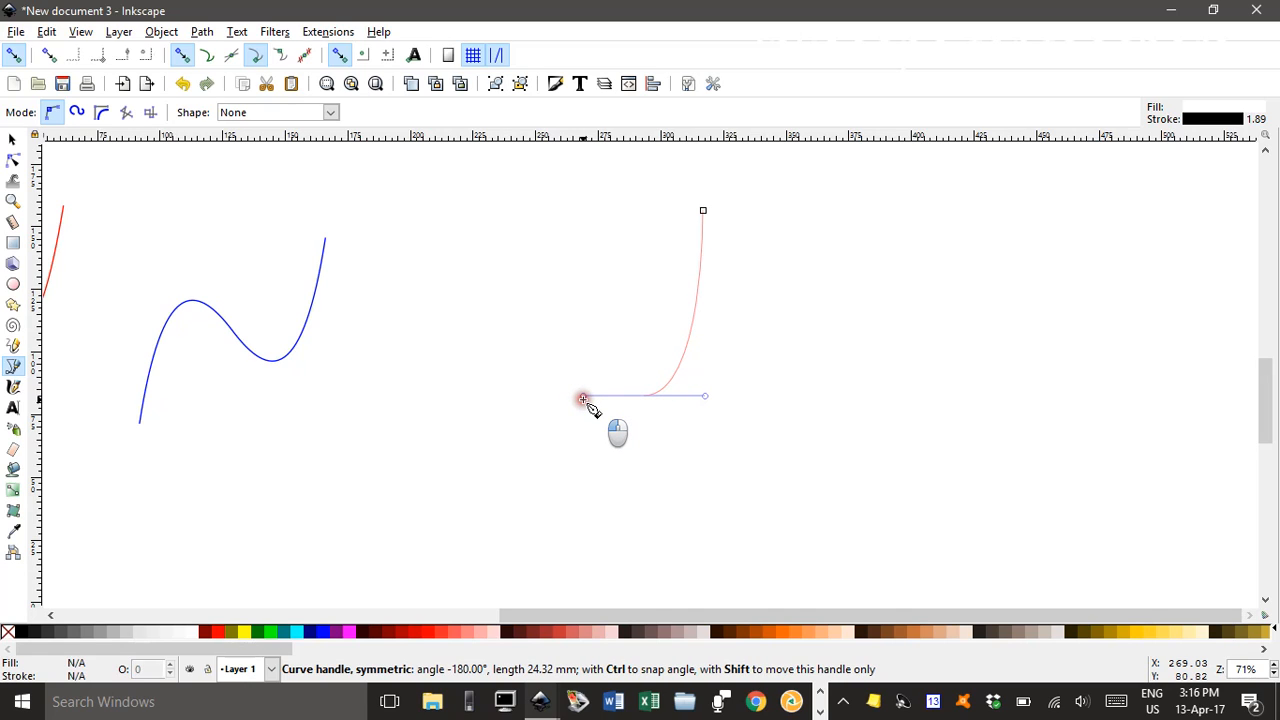
drag(583, 399, 584, 399)
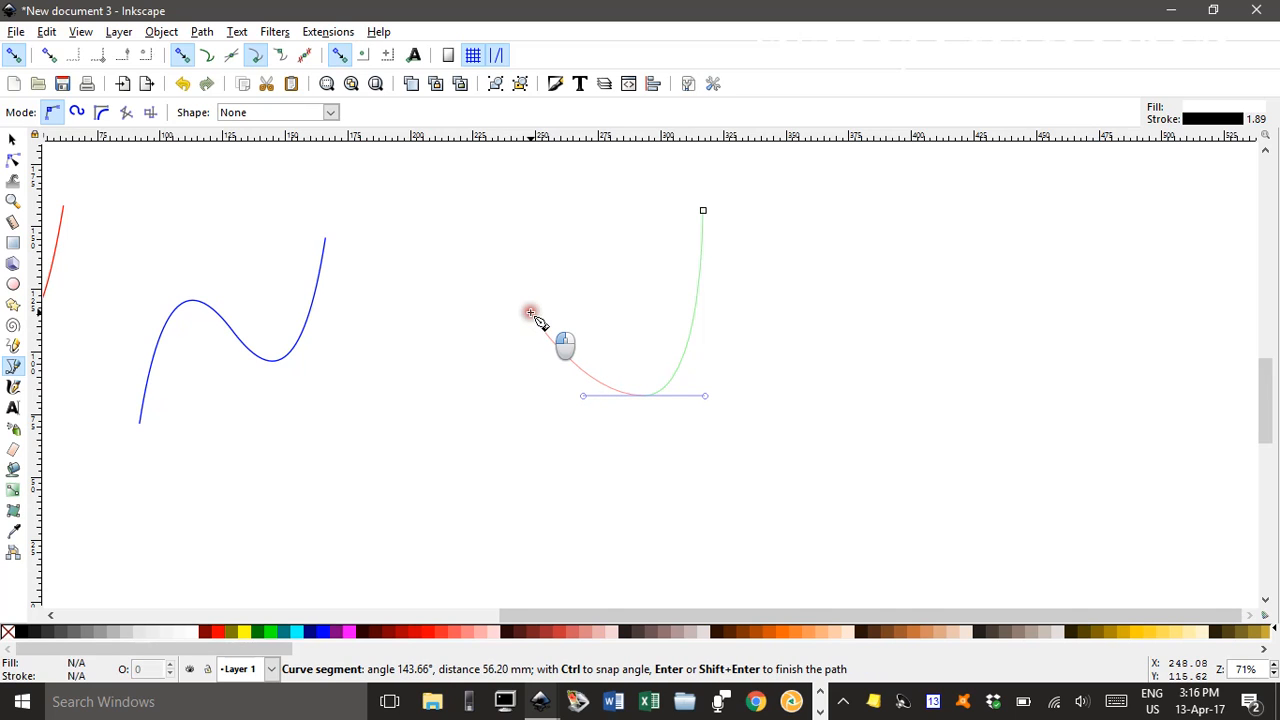
drag(530, 313, 482, 313)
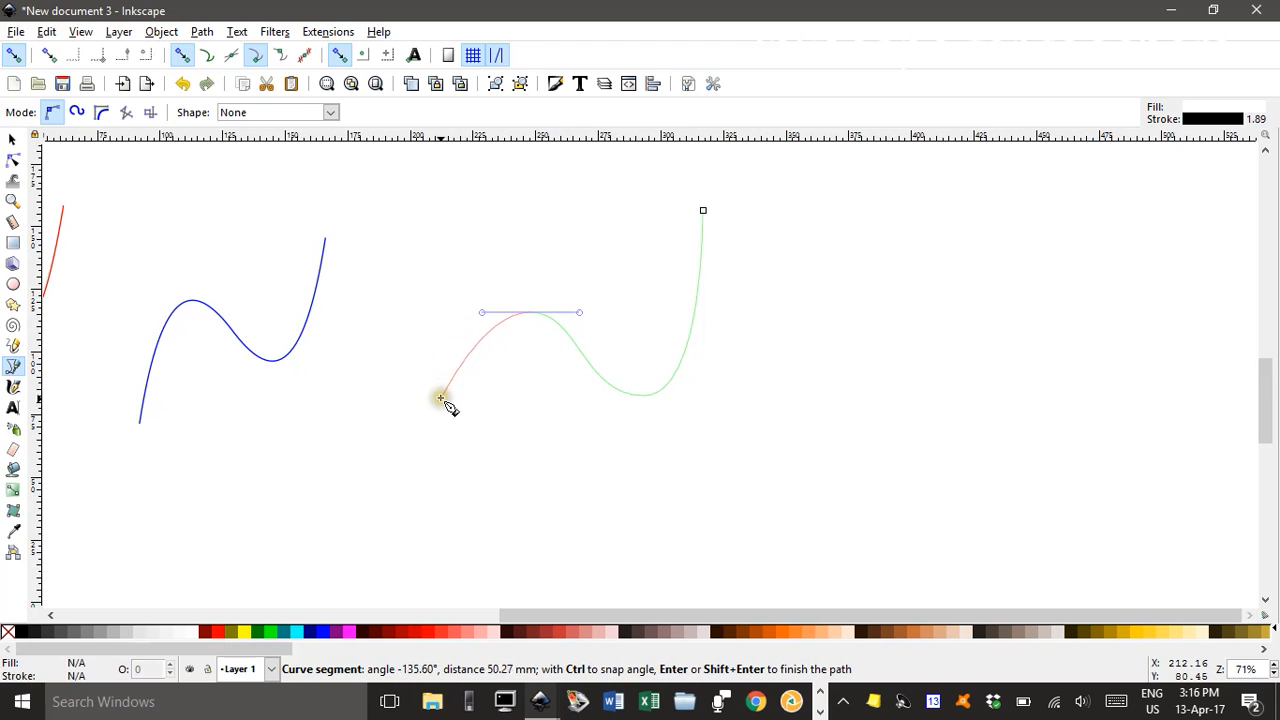
click(458, 471)
key(Return)
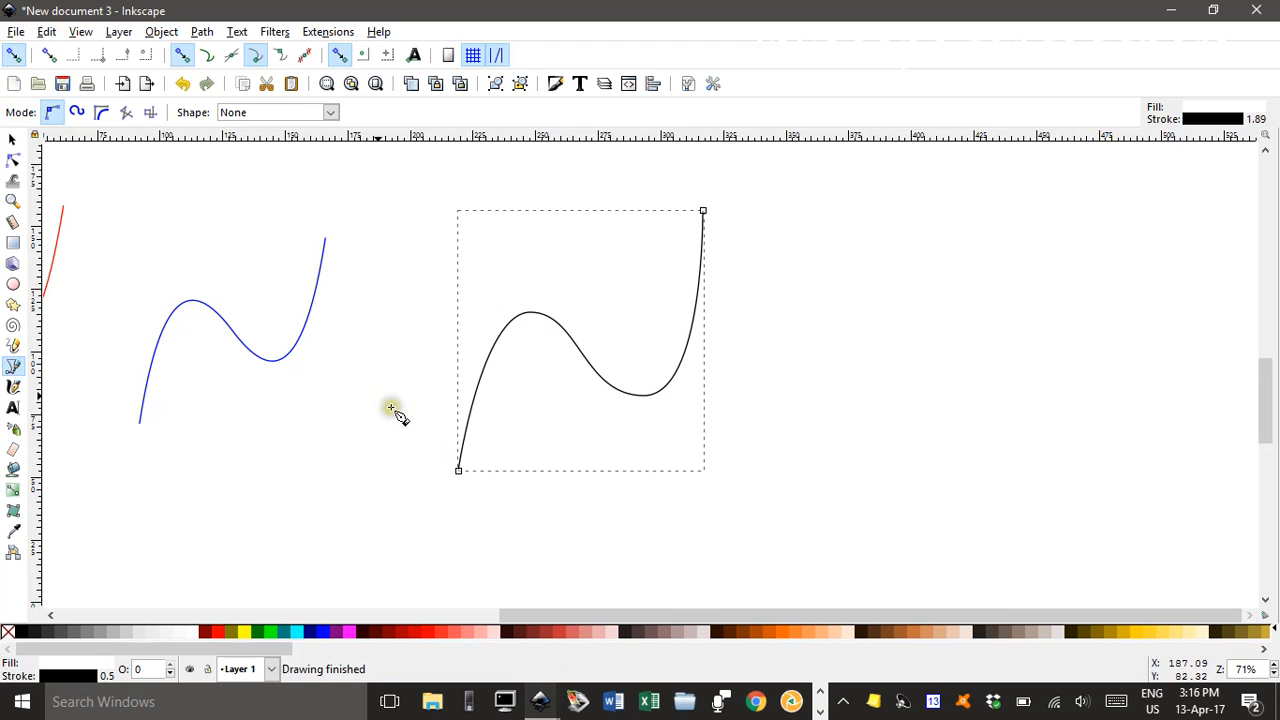
Step: Shorten the left handle of the new curve's lower turning-point node, keeping the handle horizontal
click(13, 138)
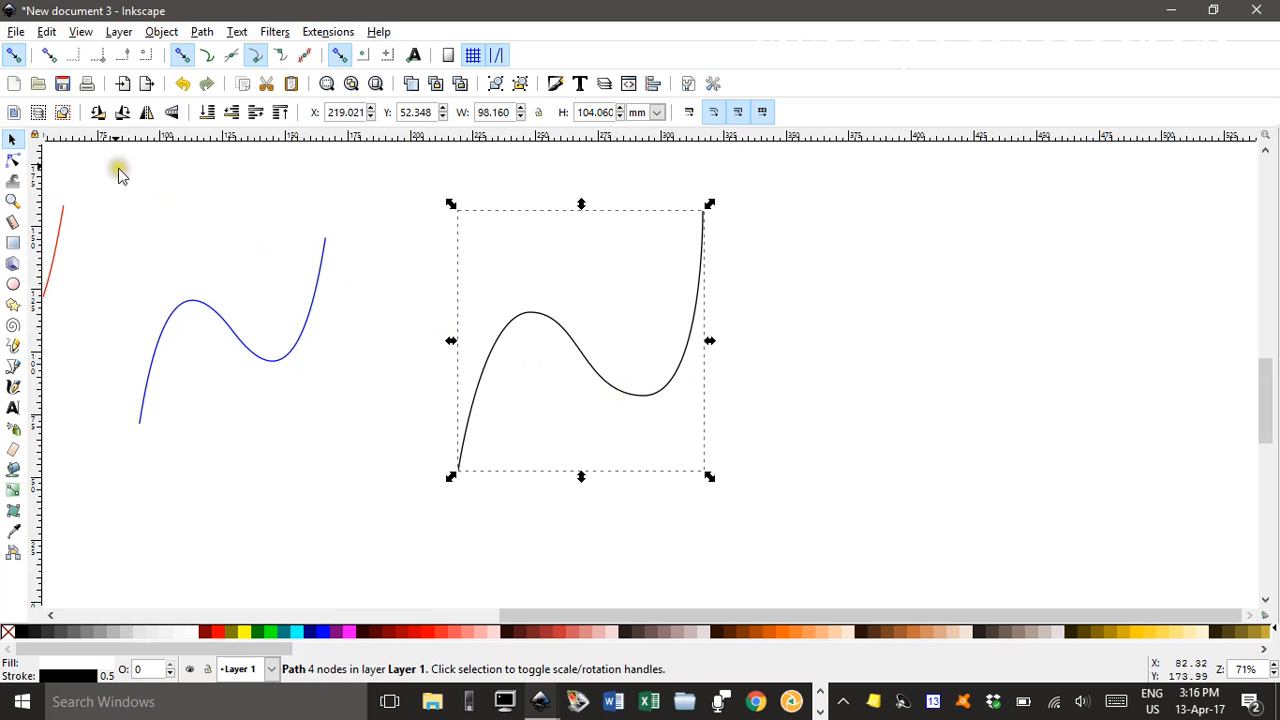
click(13, 162)
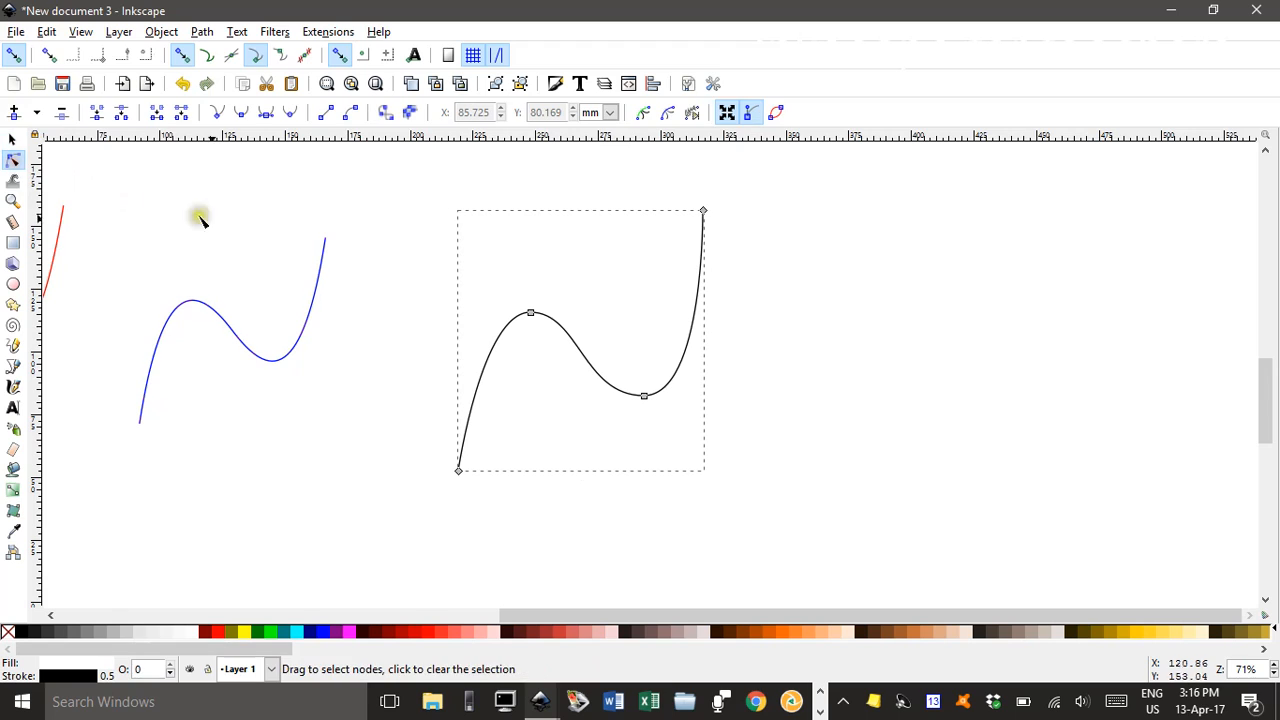
click(644, 398)
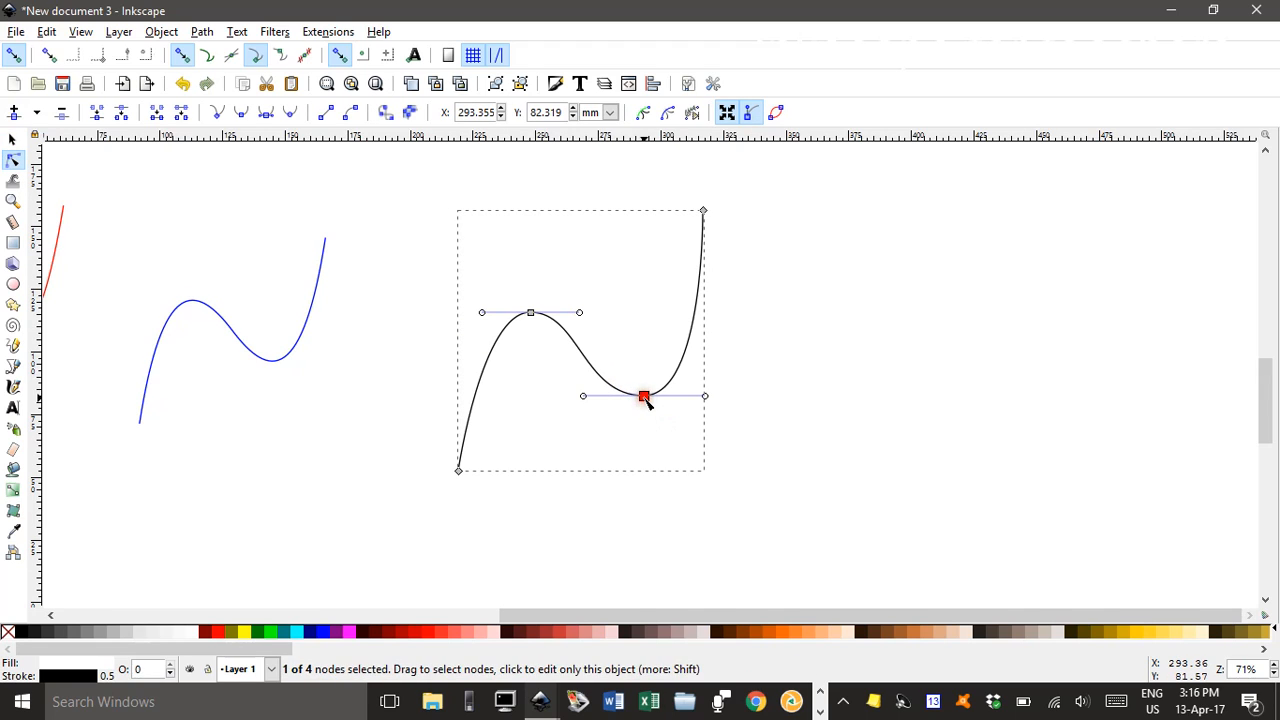
drag(583, 396, 604, 397)
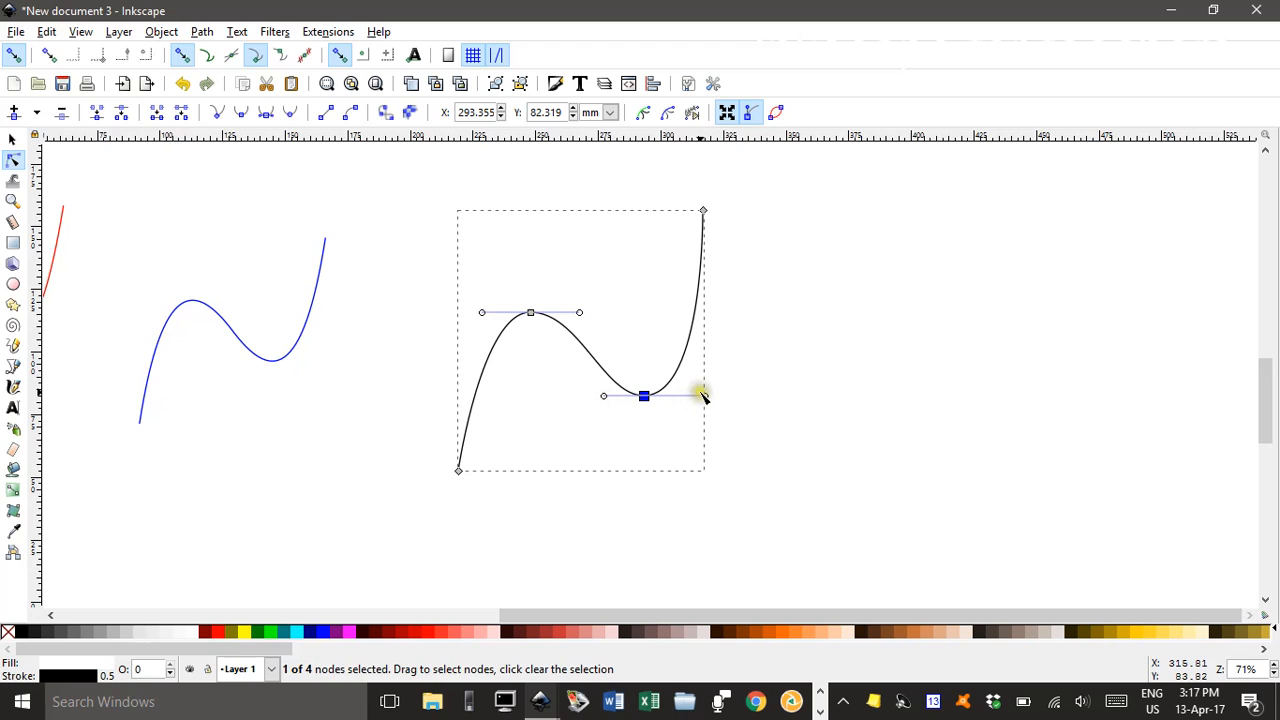
Step: Shorten the lower turning-point node's right handle and both handles of the upper turning-point node, keeping them horizontal, and deselect the black curve
drag(703, 396, 688, 396)
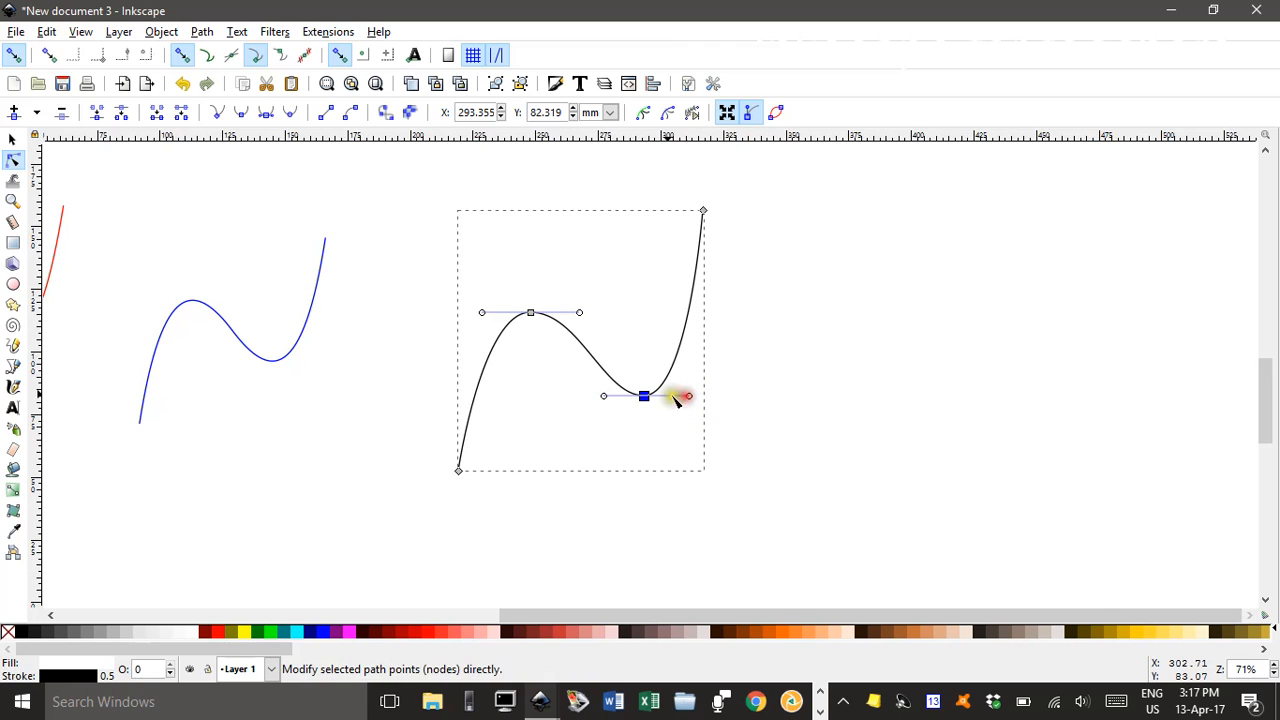
drag(579, 312, 569, 312)
drag(480, 308, 489, 316)
click(532, 314)
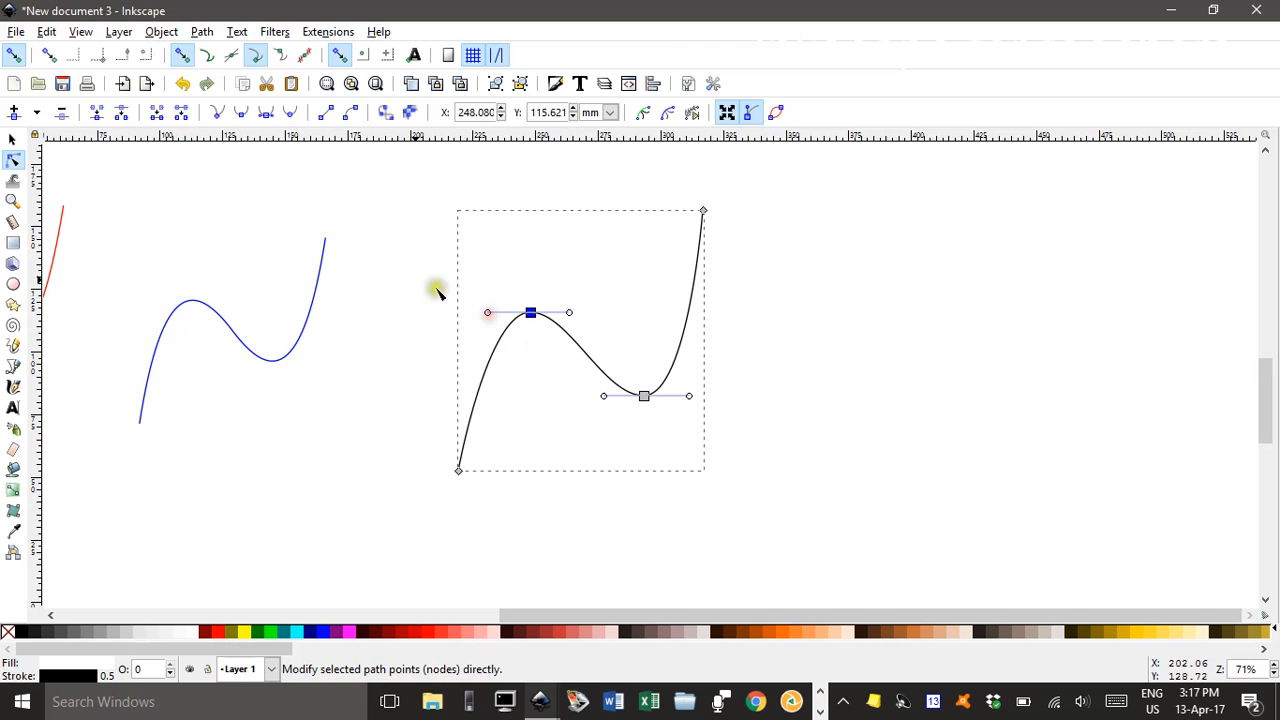
click(10, 140)
click(821, 408)
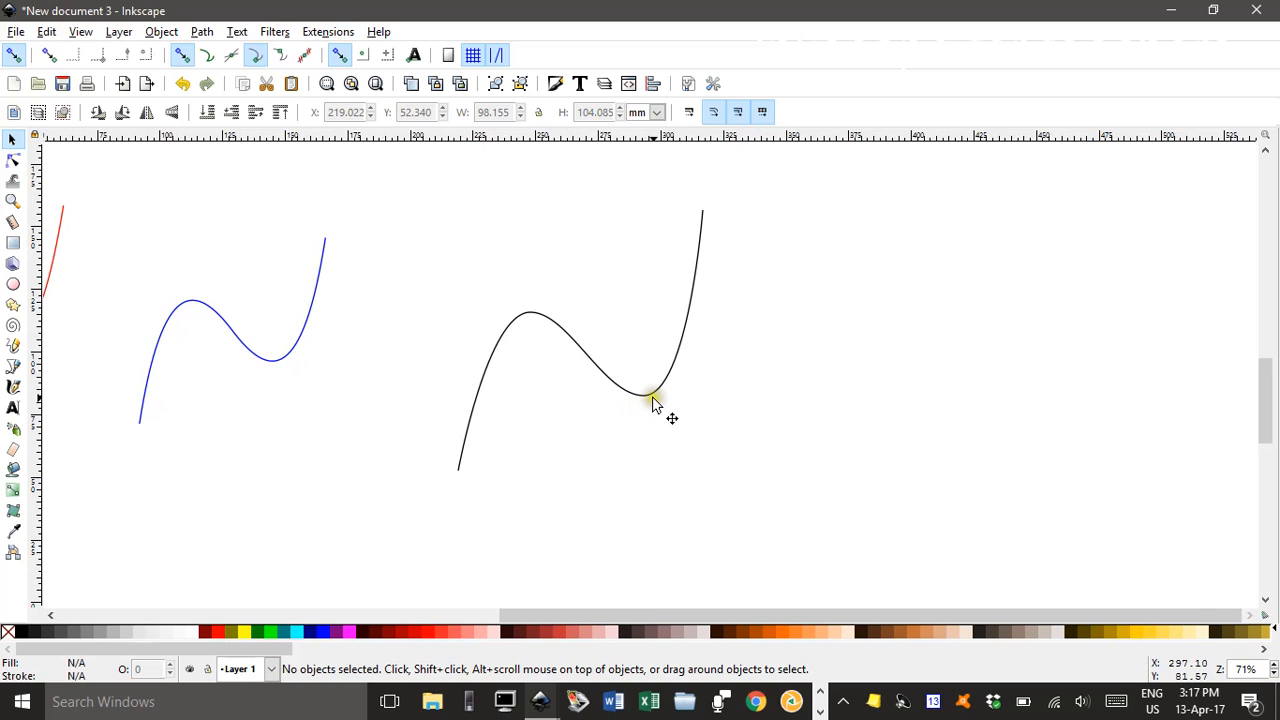
Step: Set the black Bezier curve's stroke colour to green and deselect it
click(522, 322)
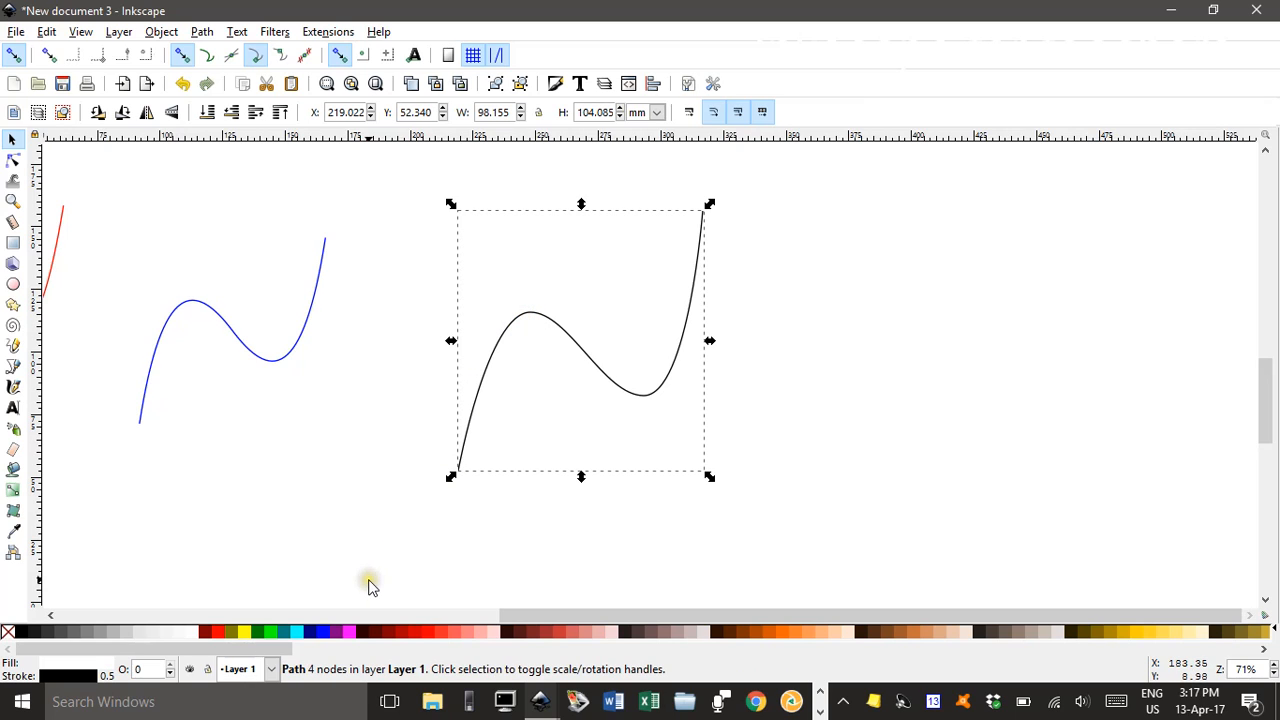
shift+click(256, 632)
click(357, 508)
Step: Set the stroke width of the red, blue and green curves together to 0.9 mm and deselect them
mouse_move(357, 508)
mouse_down()
mouse_move(408, 493)
mouse_move(649, 500)
mouse_move(640, 519)
mouse_up()
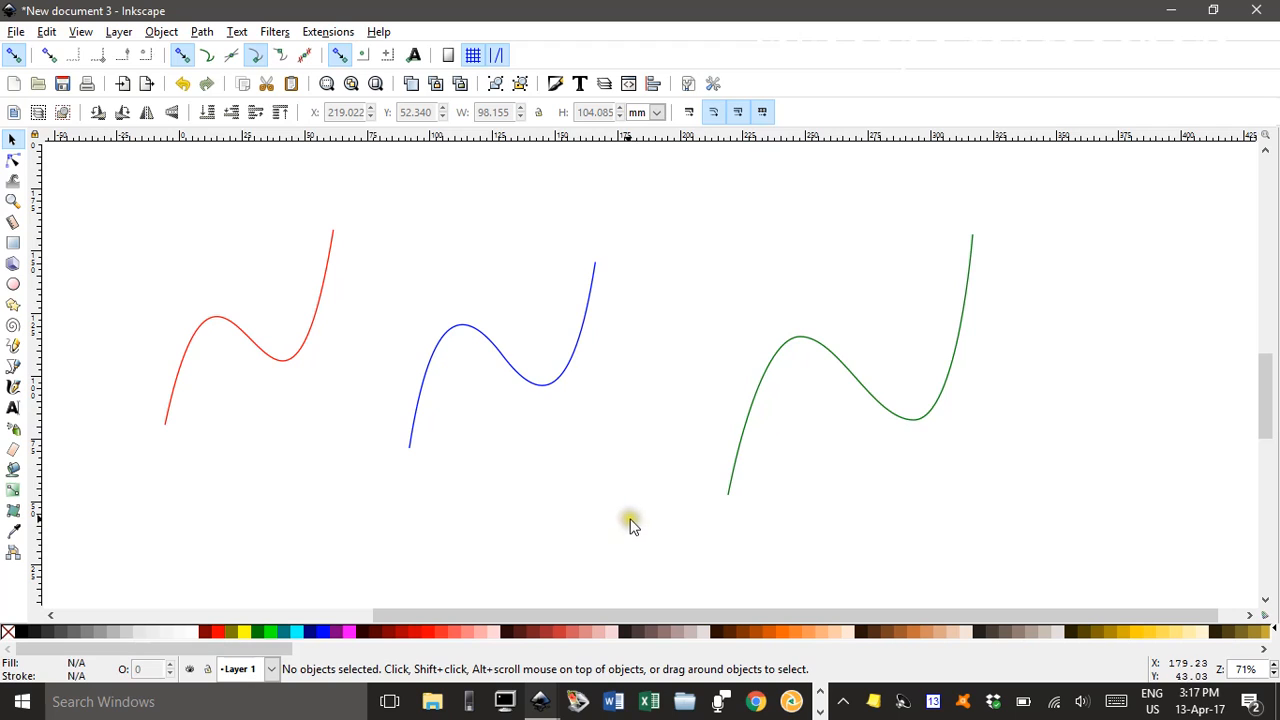
ctrl+scroll(617, 487, down, 2)
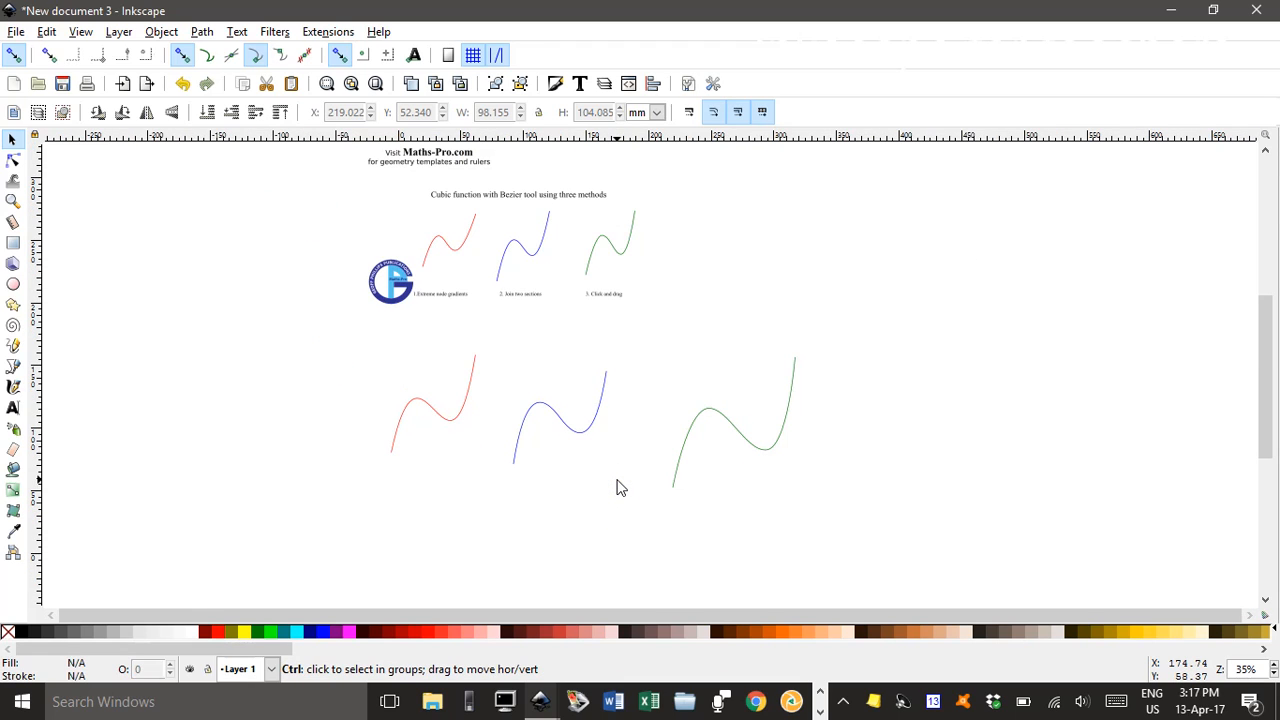
ctrl+scroll(617, 487, up, 3)
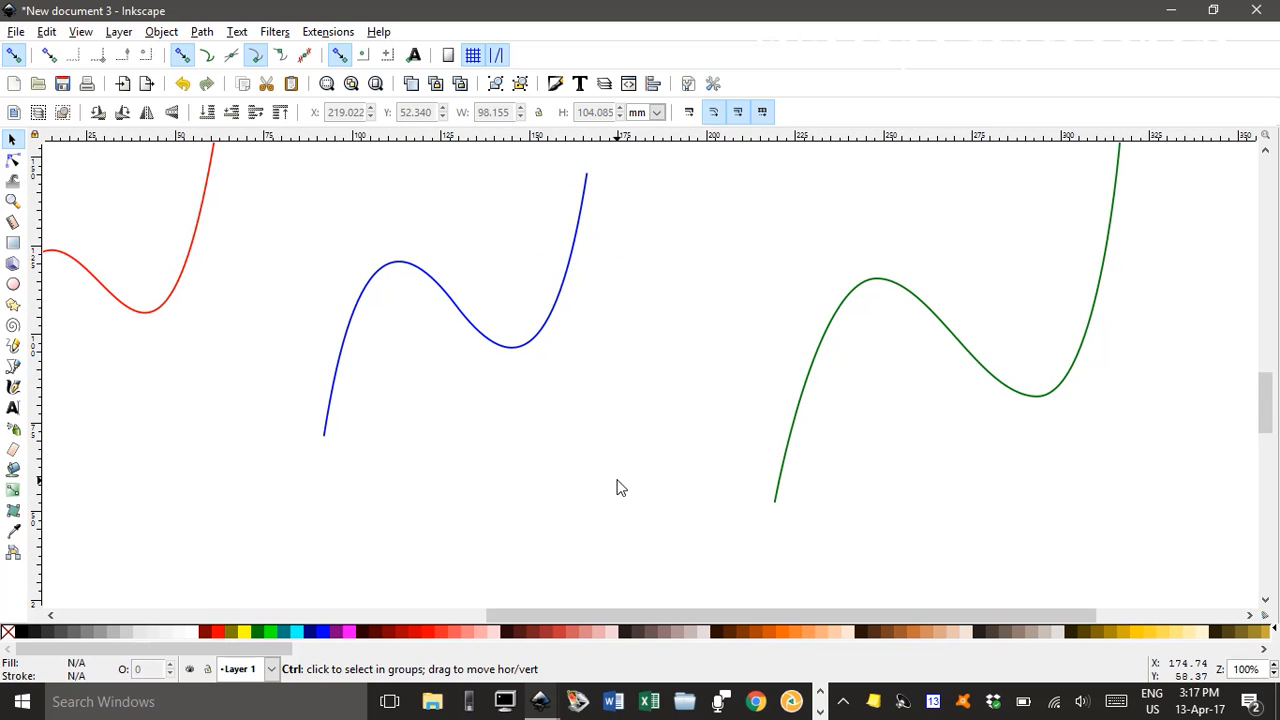
ctrl+scroll(617, 487, down, 1)
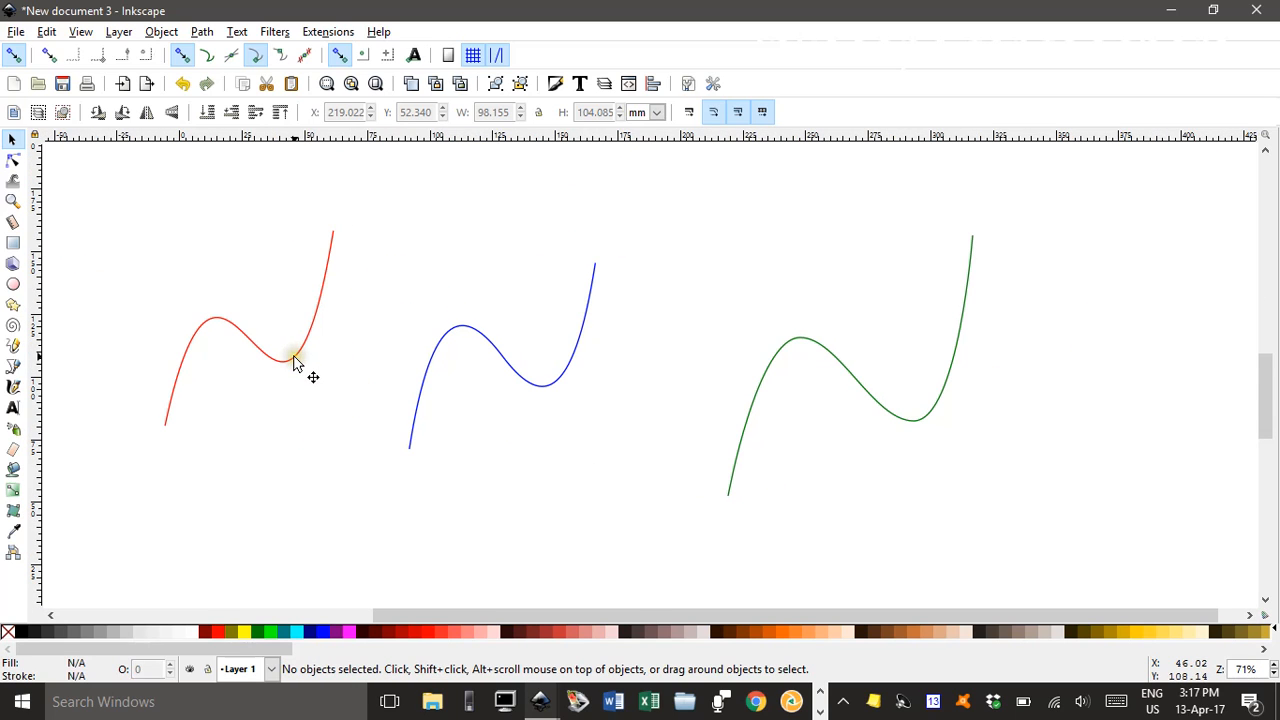
click(557, 84)
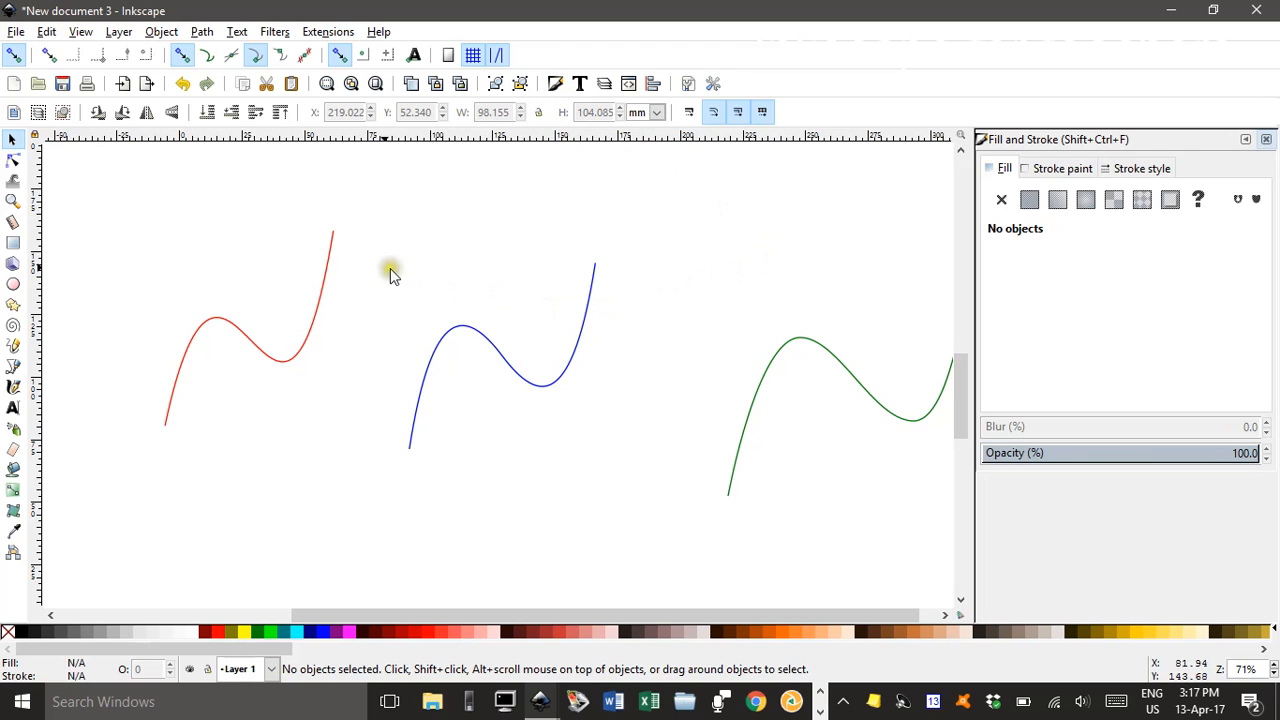
click(322, 290)
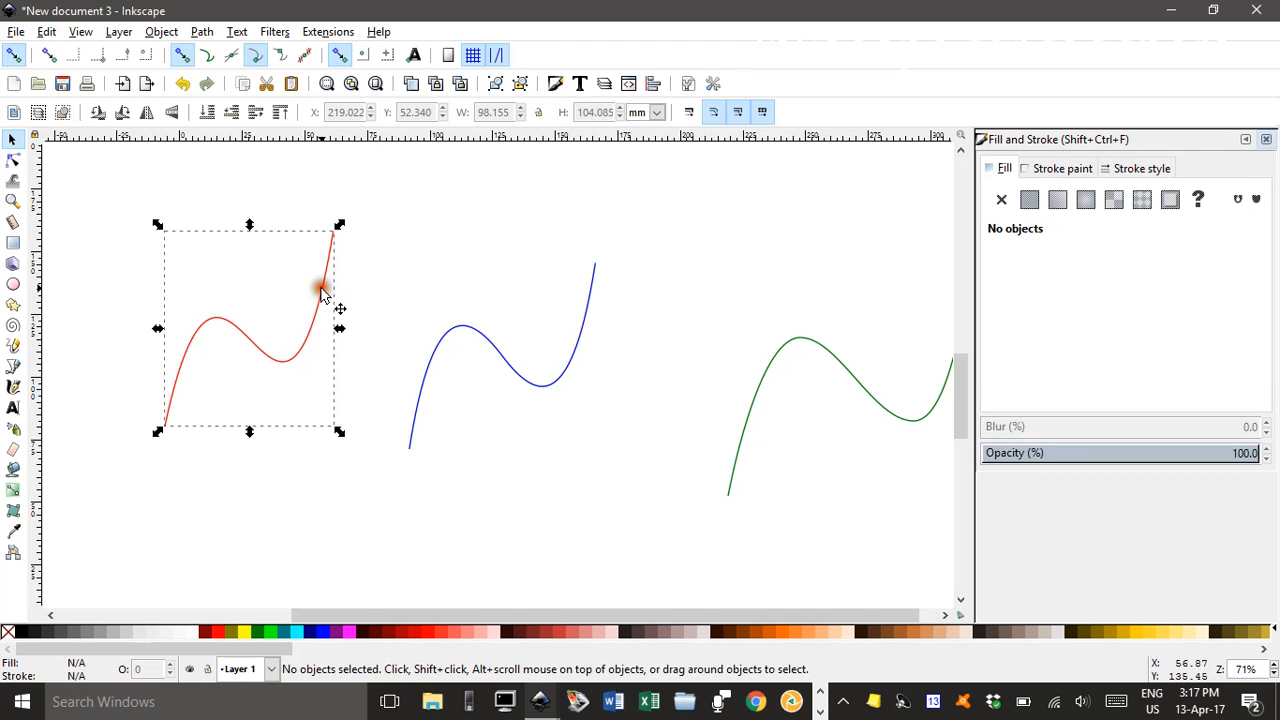
shift+click(490, 343)
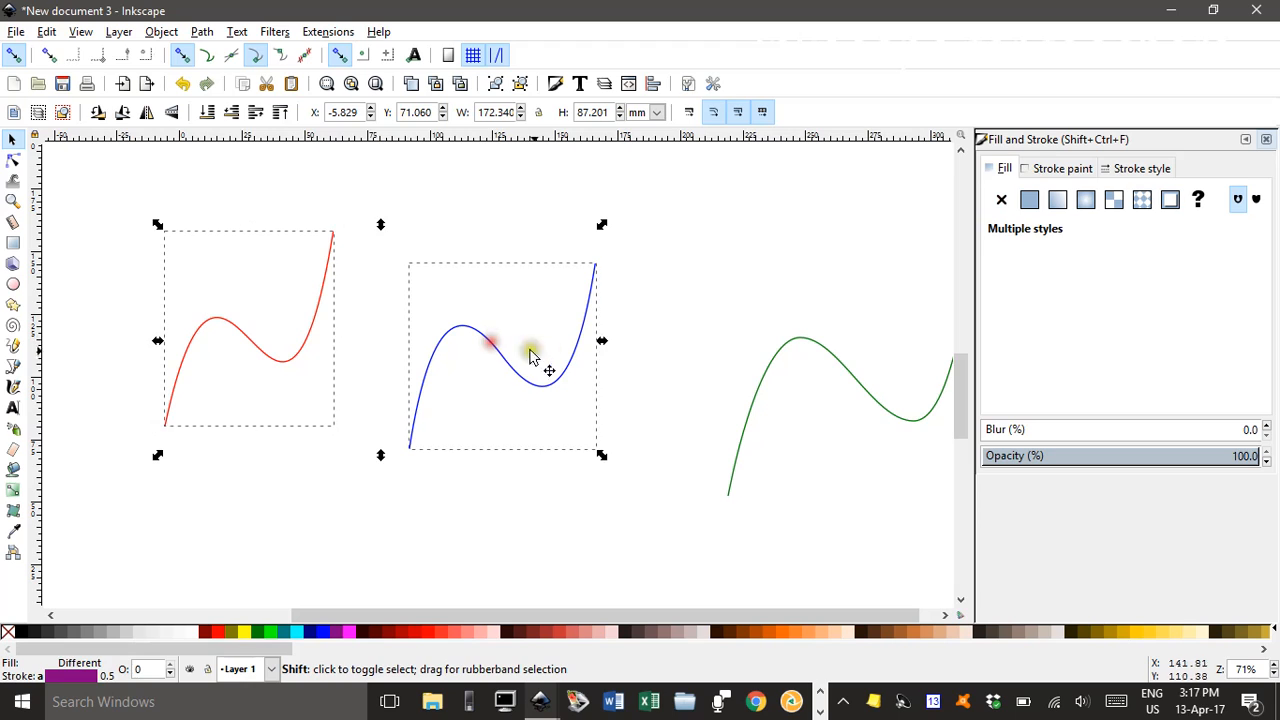
shift+click(765, 376)
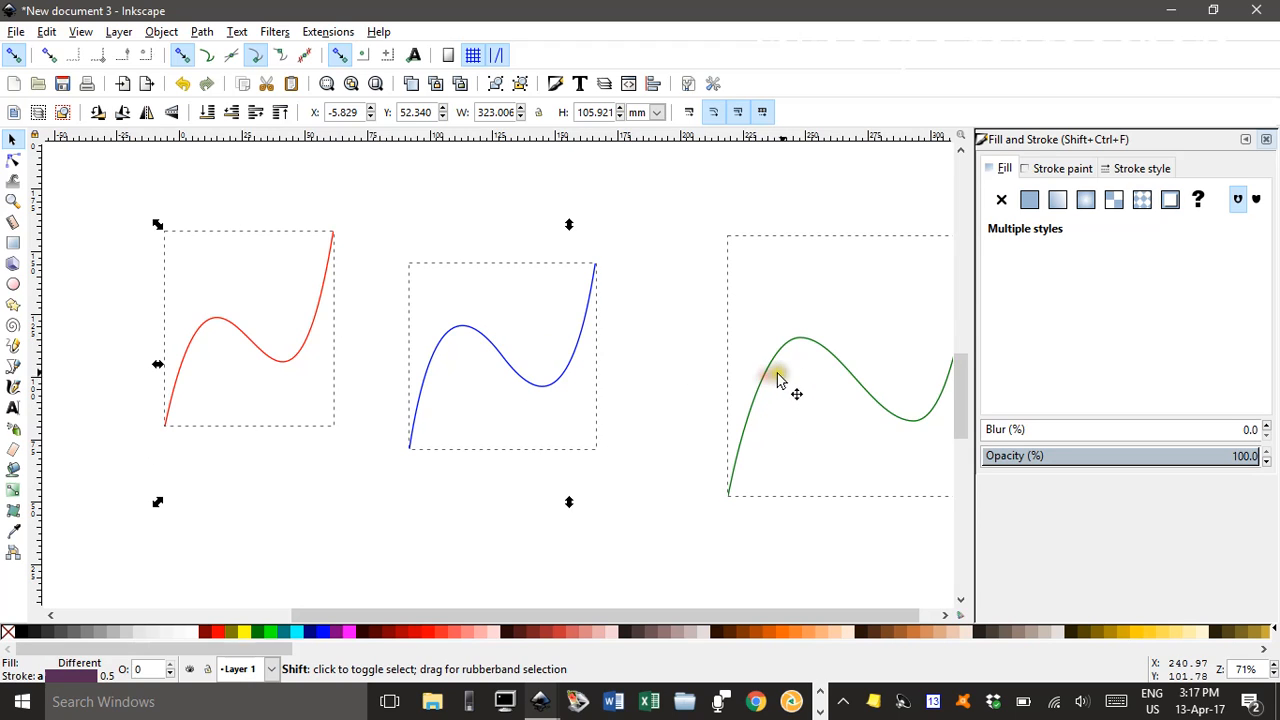
click(1140, 168)
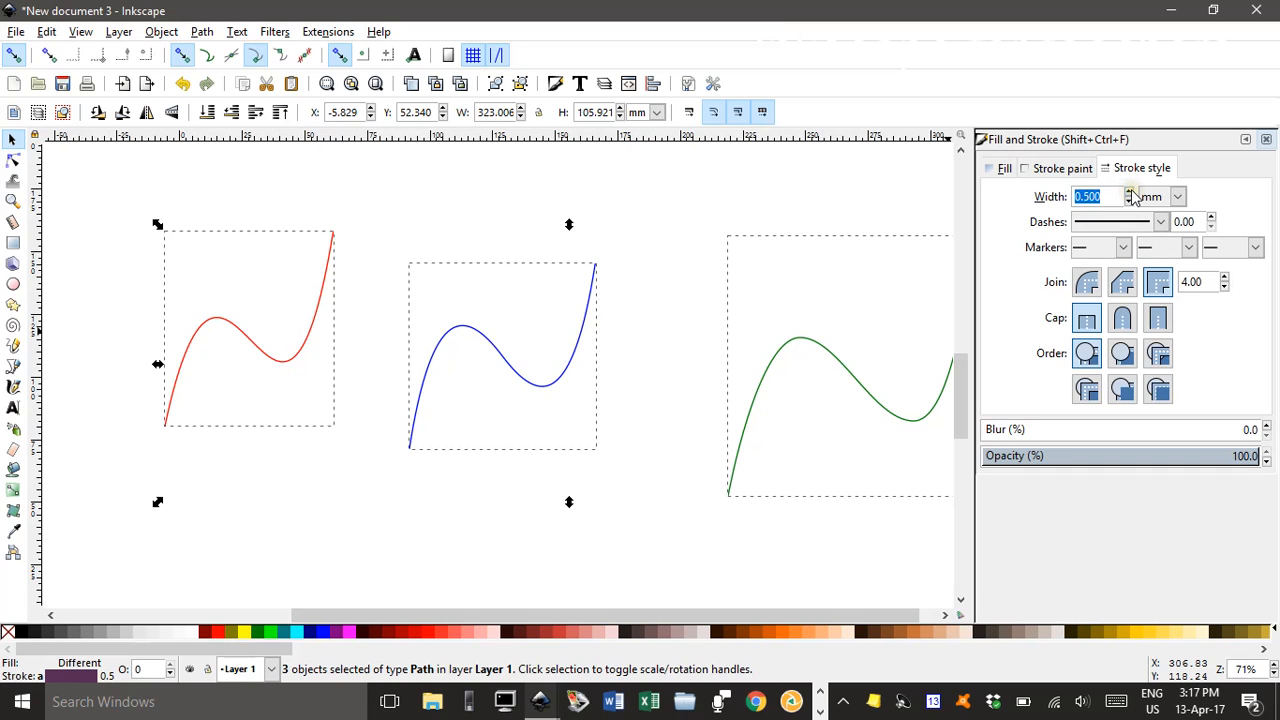
click(1130, 192)
click(1130, 192)
click(1130, 192)
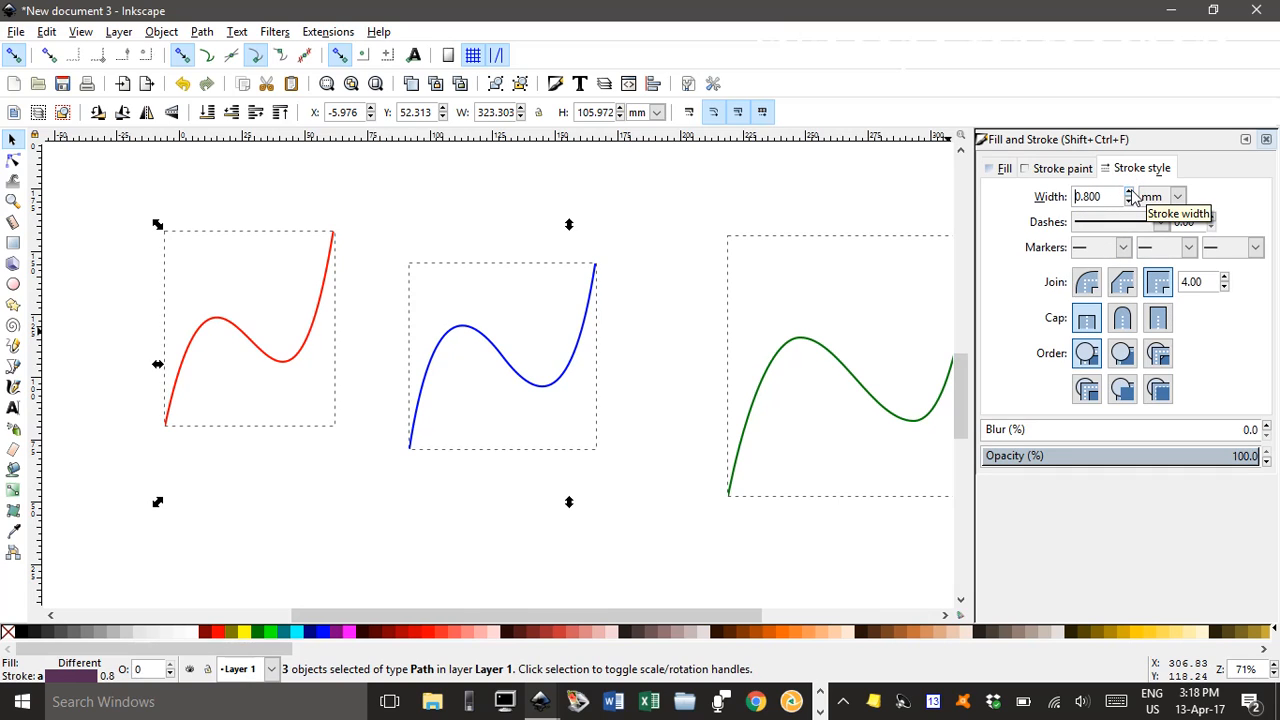
click(1130, 192)
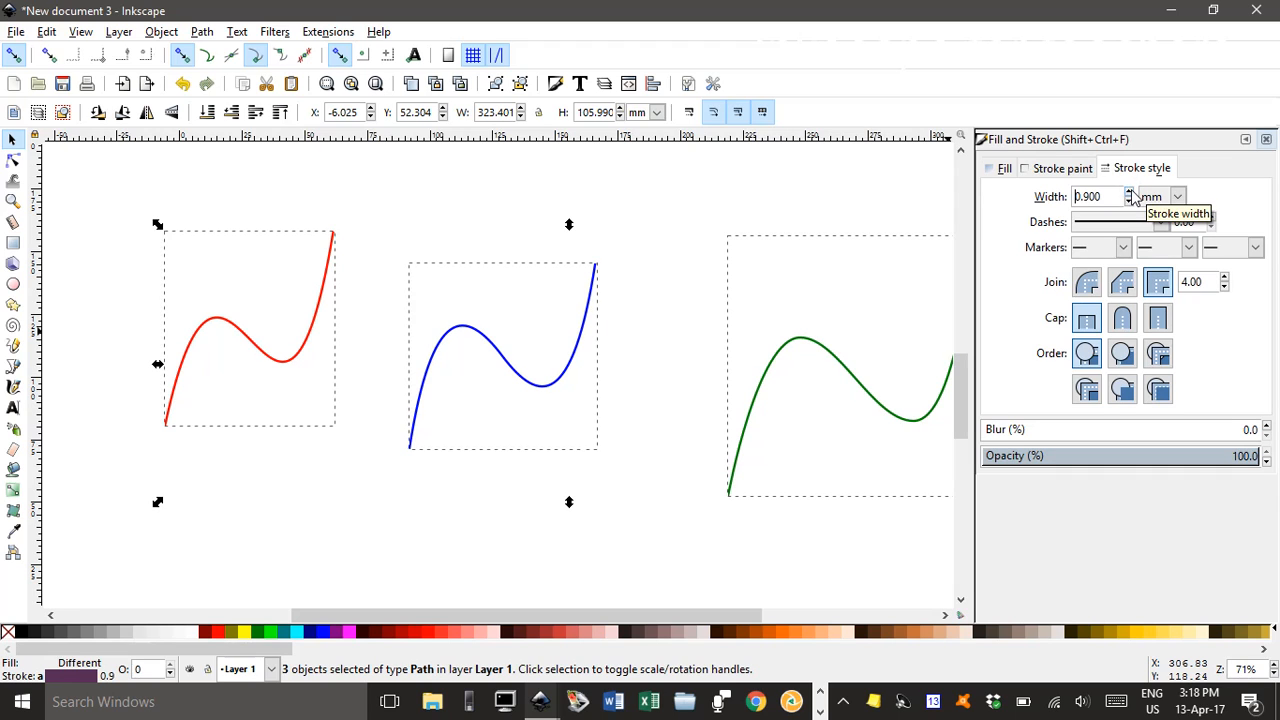
click(694, 182)
drag(828, 313, 766, 301)
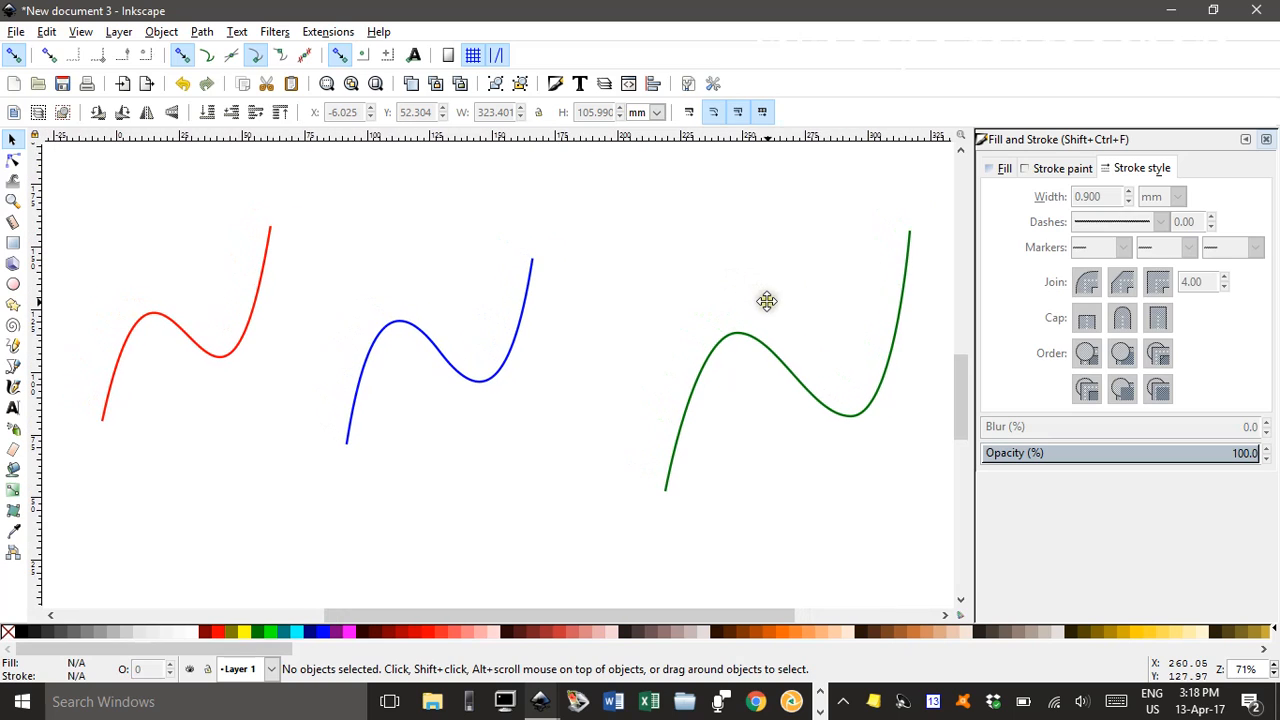